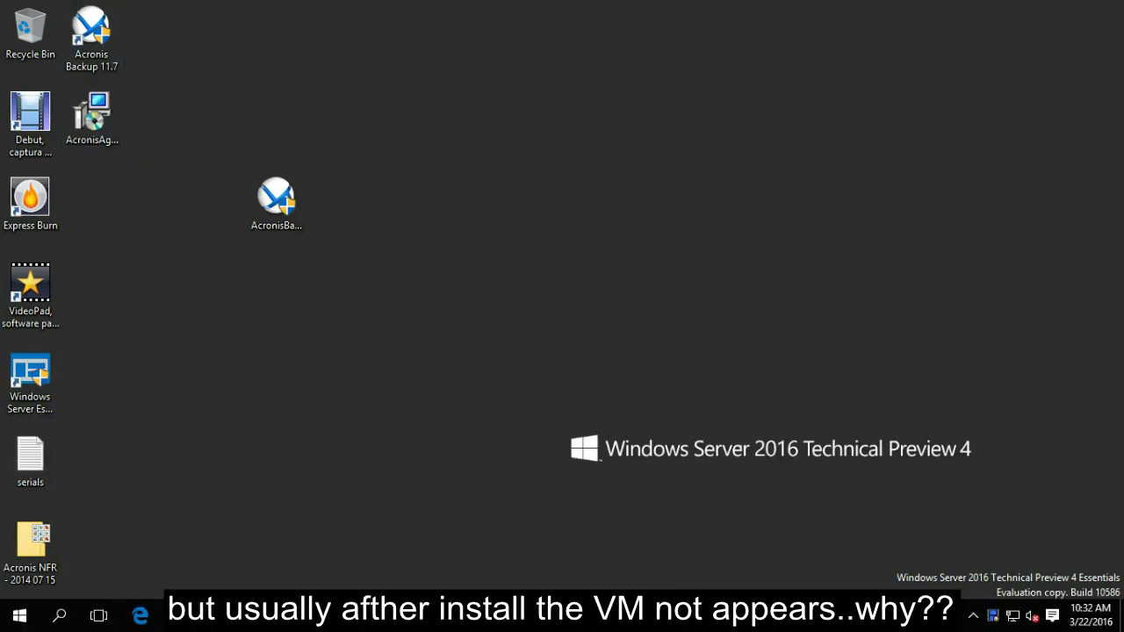
# Restore Hyper-V Manager showing the running VMs 2008srv and FEDORA on TESTSERVER.
pyautogui.click(264, 614)
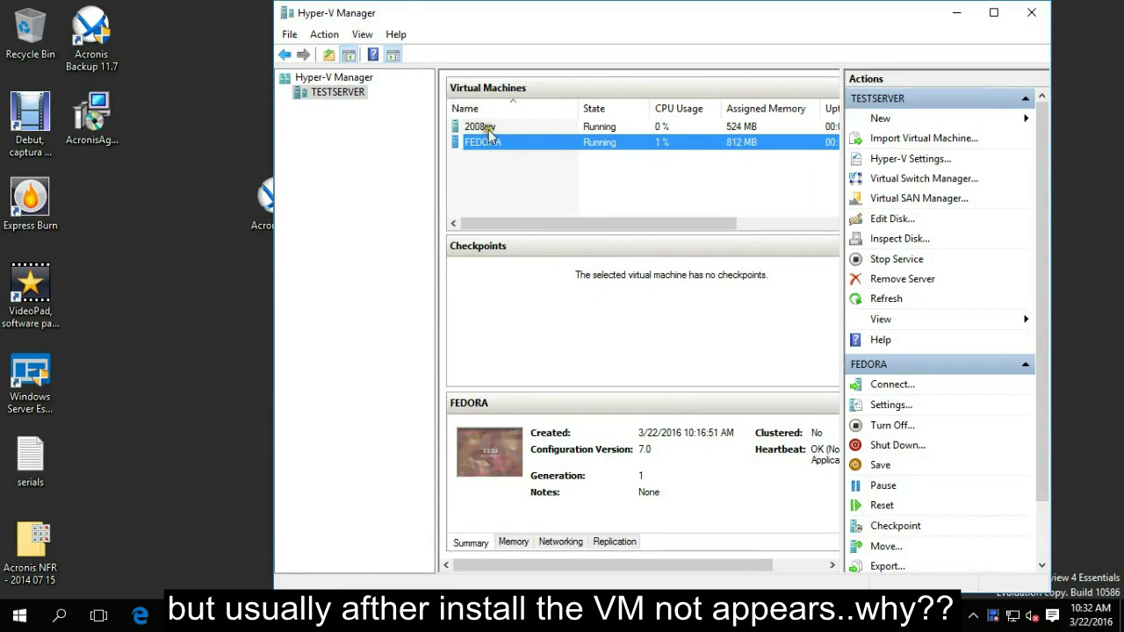
# Minimize Hyper-V Manager and move the FEDORA console window to the right.
pyautogui.click(960, 14)
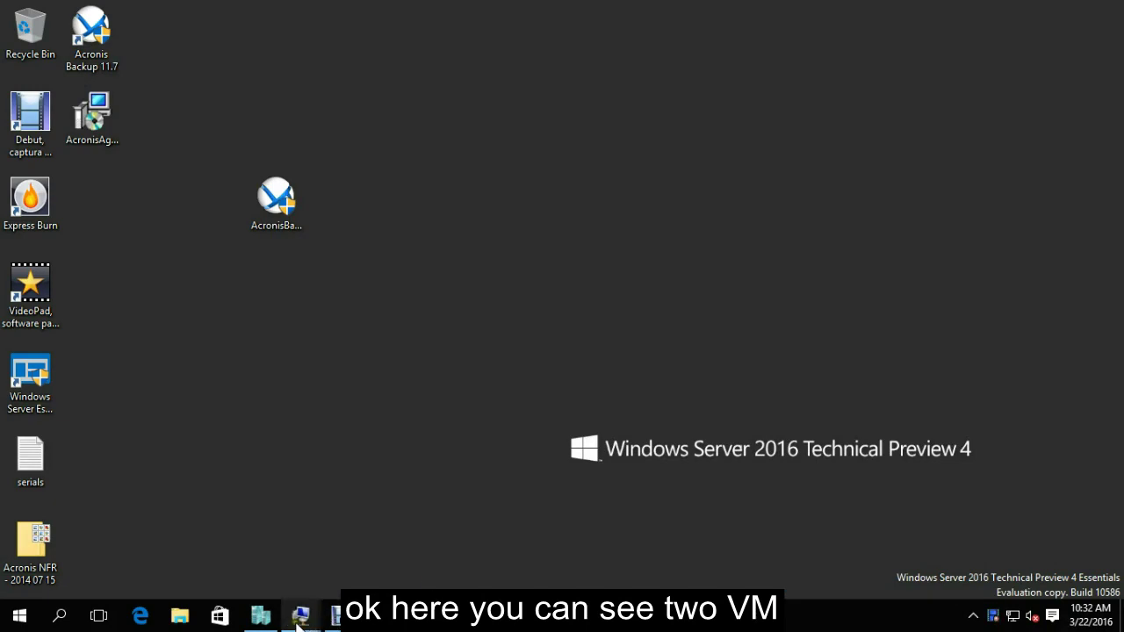
pyautogui.moveTo(301, 615)
pyautogui.click(327, 562)
pyautogui.moveTo(488, 119); pyautogui.dragTo(953, 97)
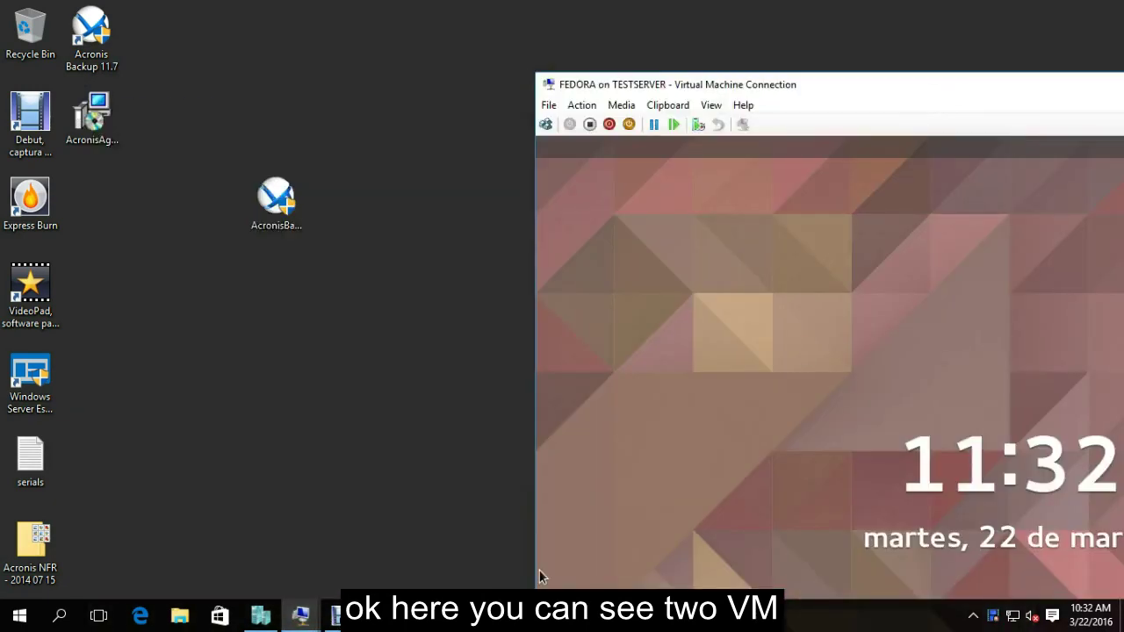
# Bring up the 2008srv console window and stack it over FEDORA's window.
pyautogui.moveTo(301, 612)
pyautogui.click(253, 579)
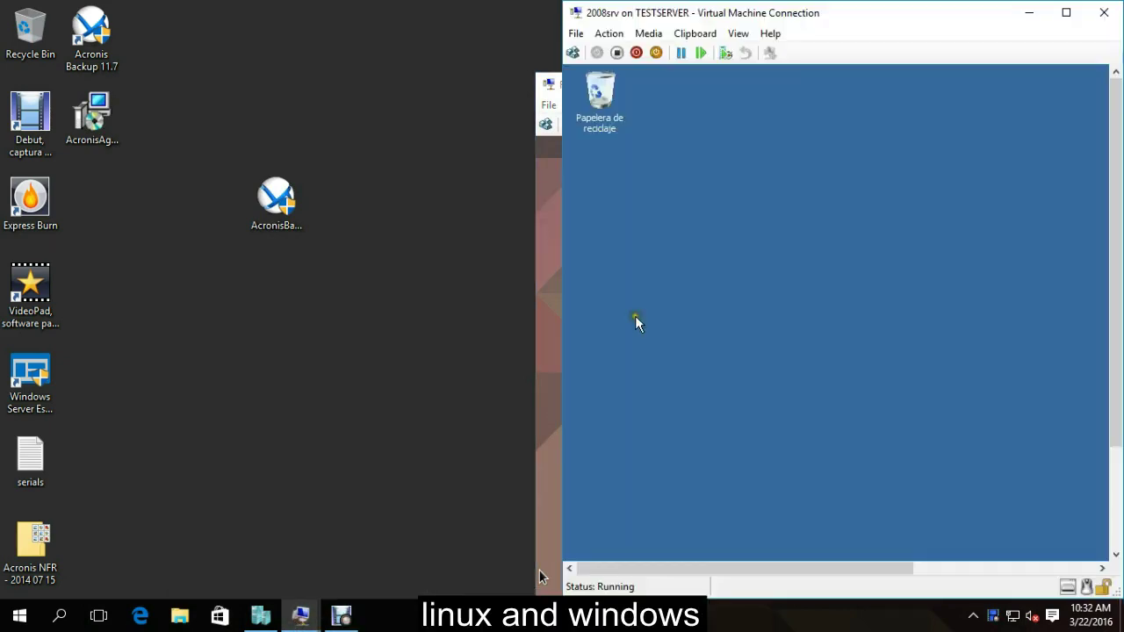
pyautogui.moveTo(890, 24); pyautogui.dragTo(1057, 149)
pyautogui.moveTo(821, 140); pyautogui.dragTo(927, 197)
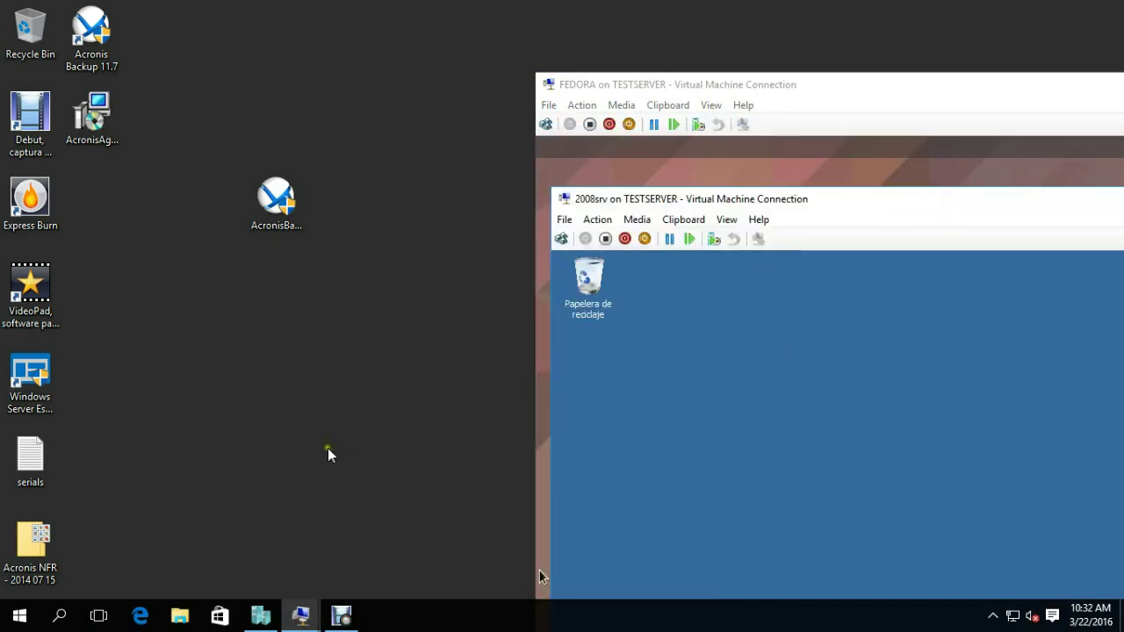
# Launch Acronis Backup 11.7 and connect Manage licenses to the license server 192.168.2.12.
pyautogui.doubleClick(79, 41)
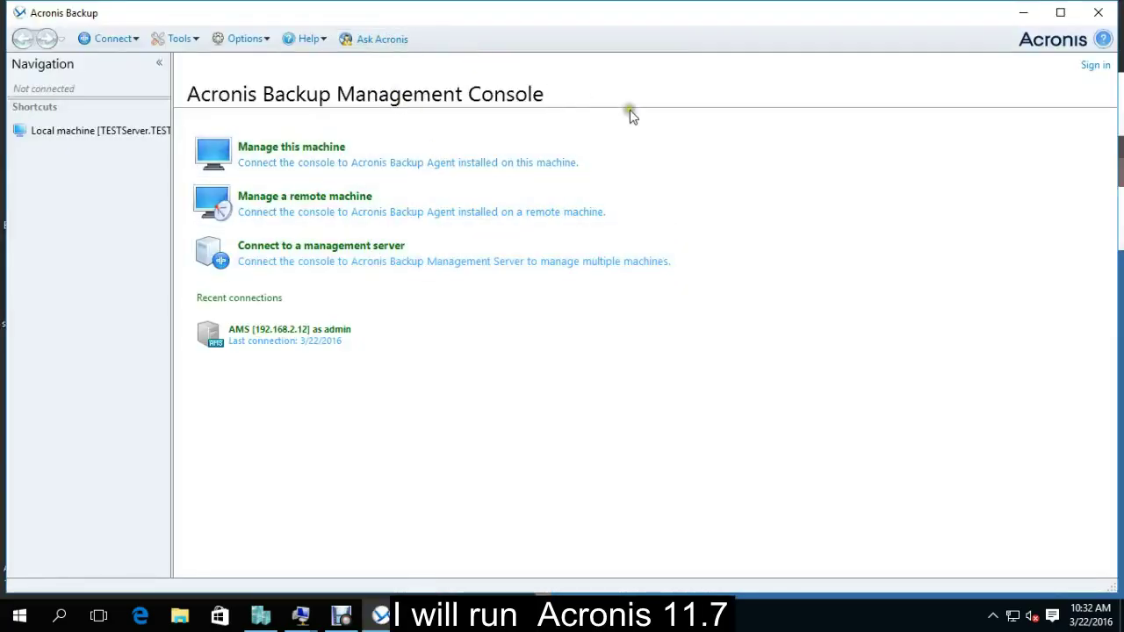
pyautogui.click(257, 39)
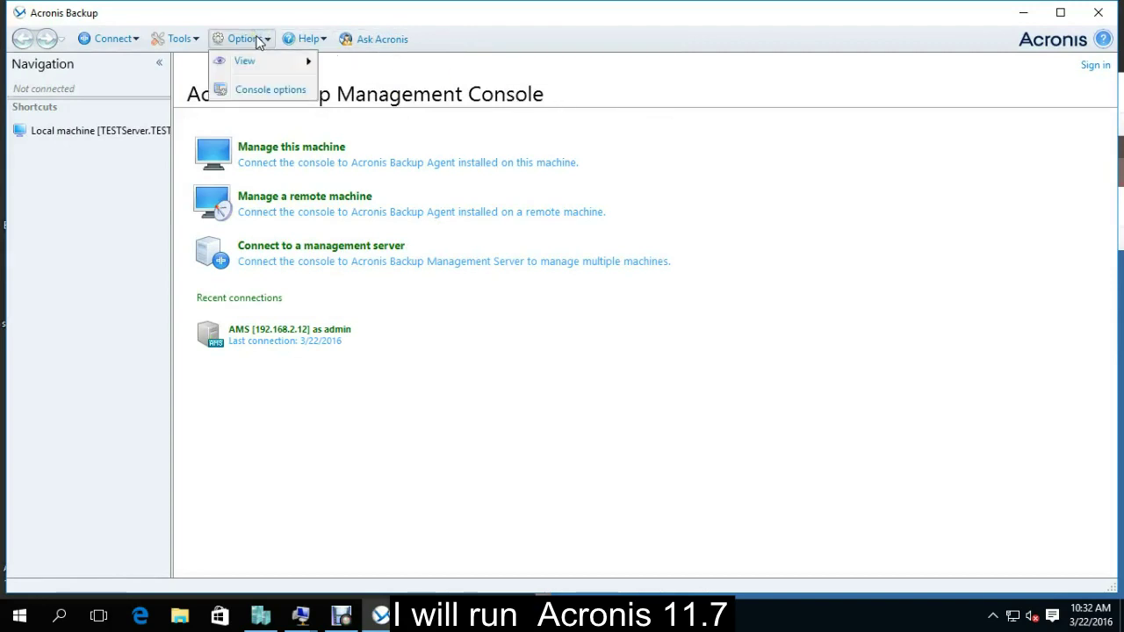
pyautogui.click(179, 40)
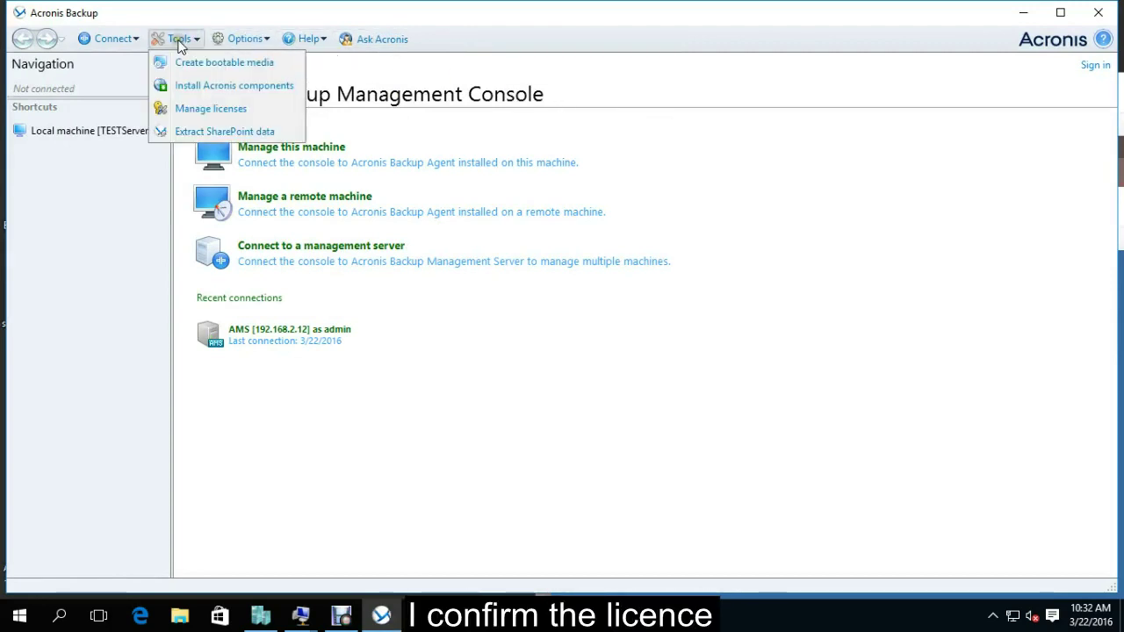
pyautogui.click(210, 108)
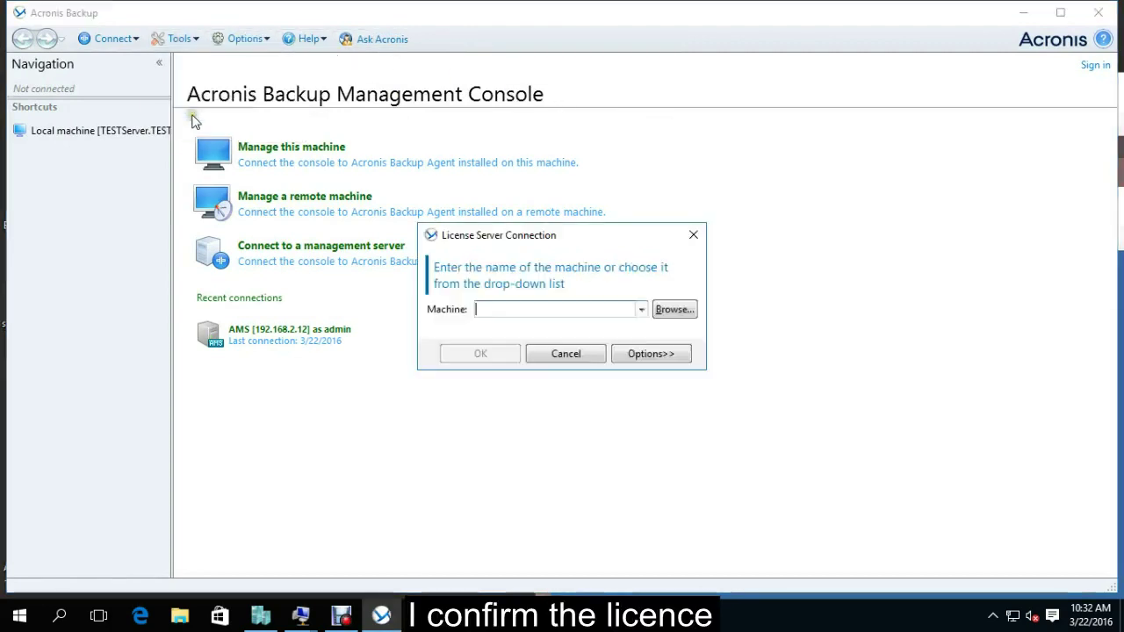
pyautogui.click(597, 311)
pyautogui.write('192.168.2')
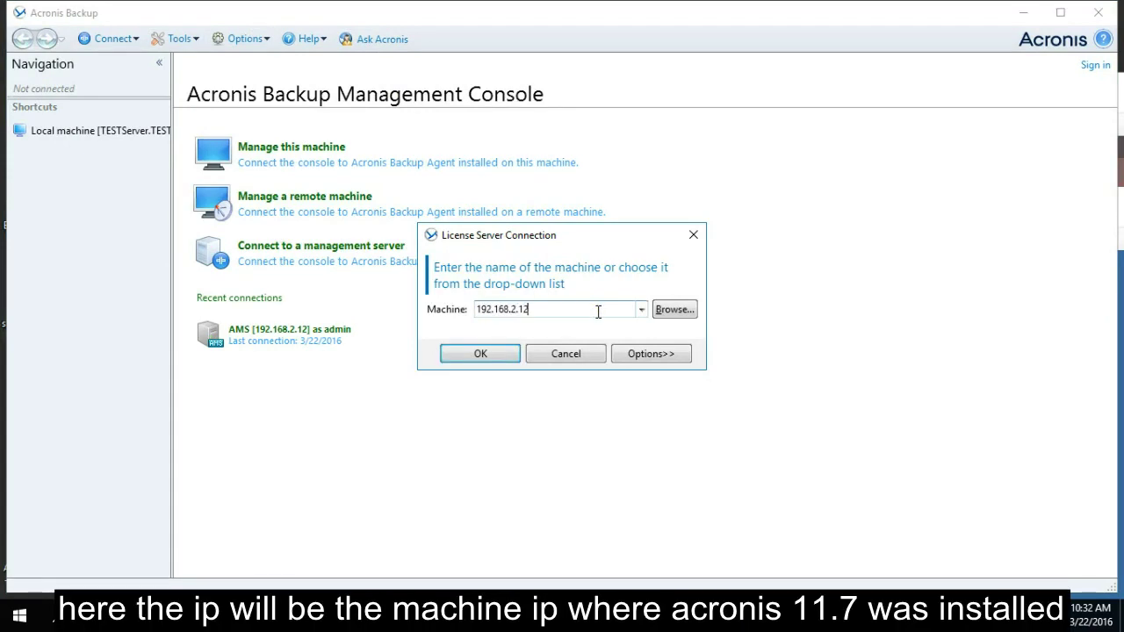
pyautogui.write('.12')
pyautogui.press('Return')
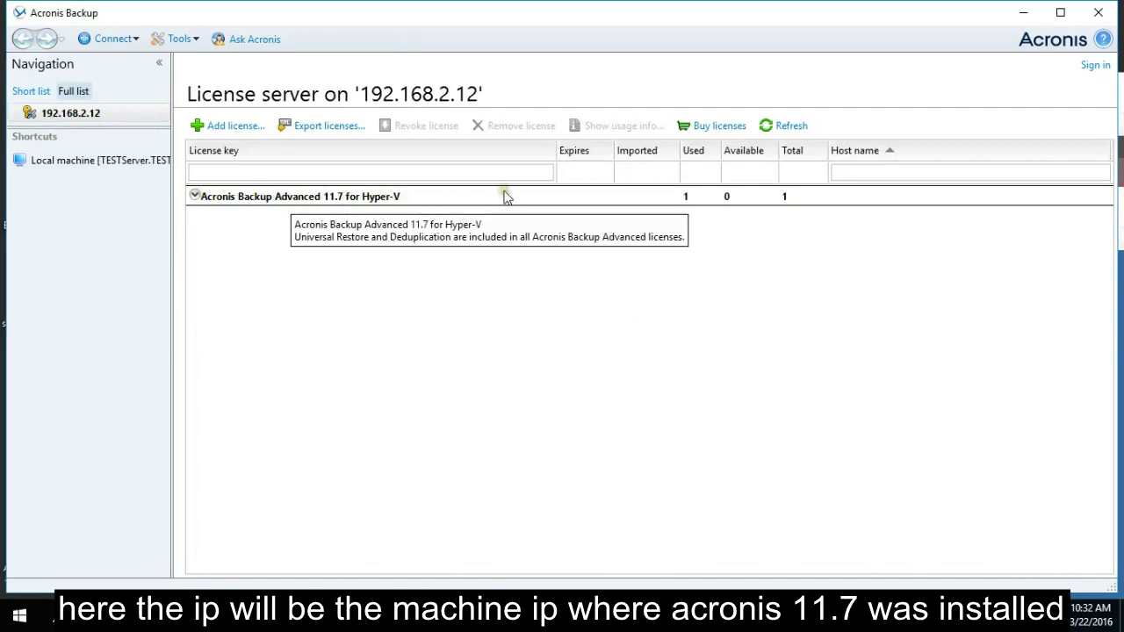
# Start a new management server connection and choose 192.168.2.12 as the server.
pyautogui.click(98, 40)
pyautogui.moveTo(132, 64)
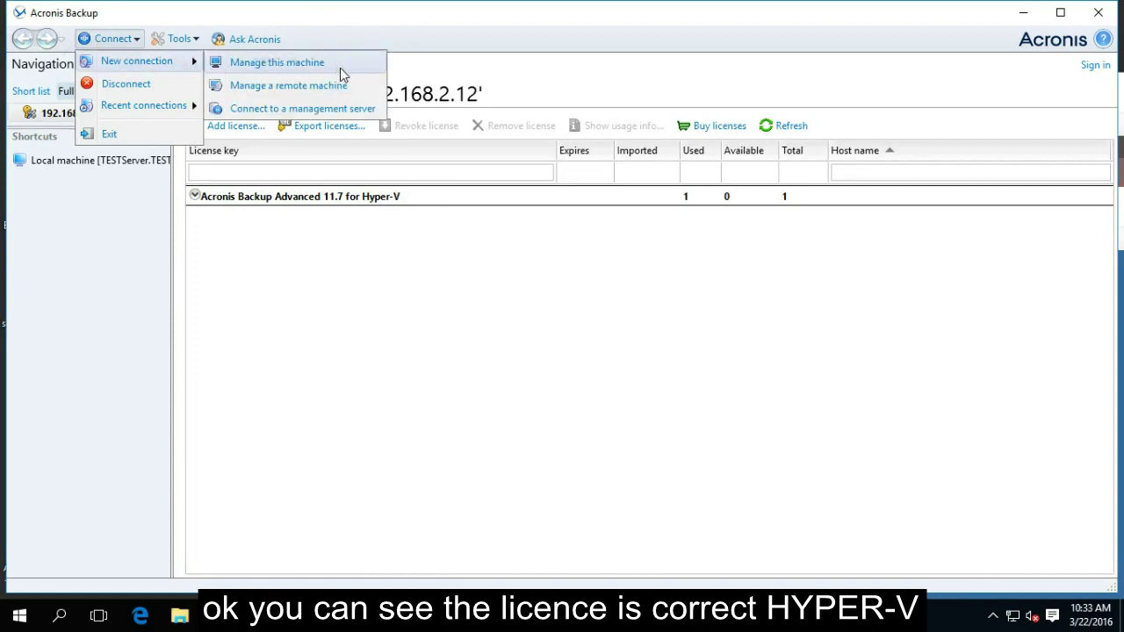
pyautogui.click(337, 107)
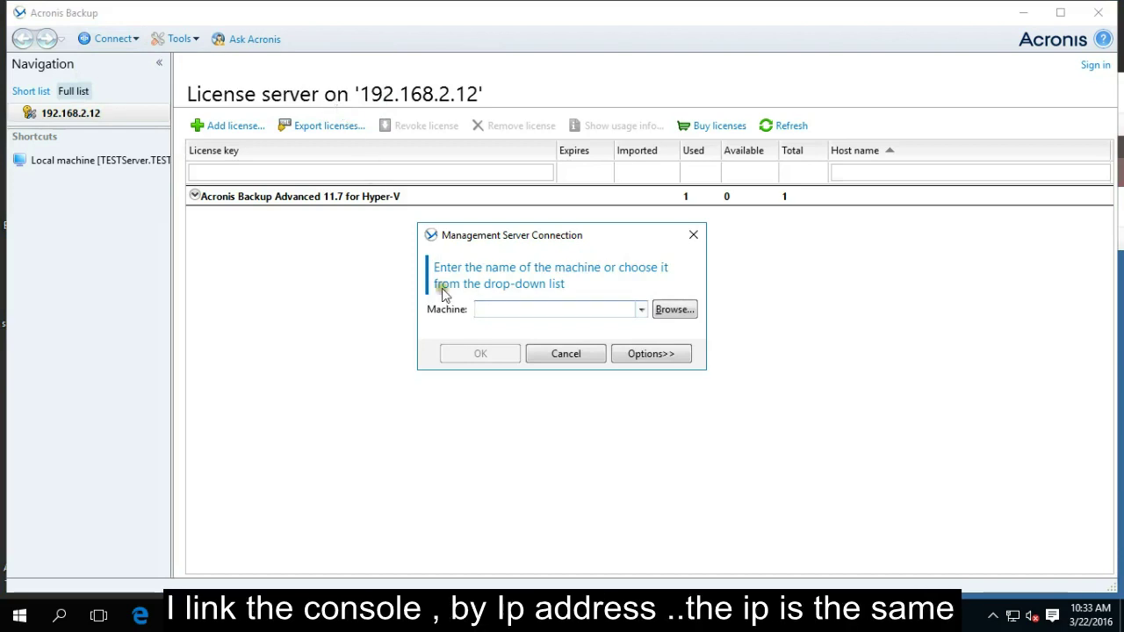
pyautogui.click(642, 309)
pyautogui.click(575, 327)
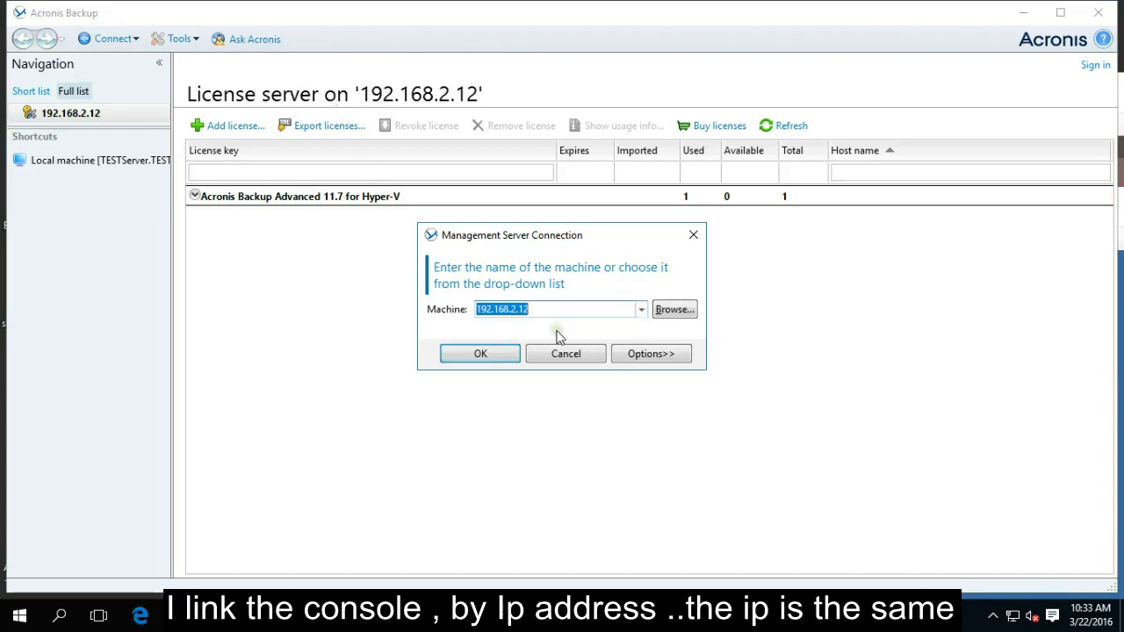
pyautogui.click(672, 310)
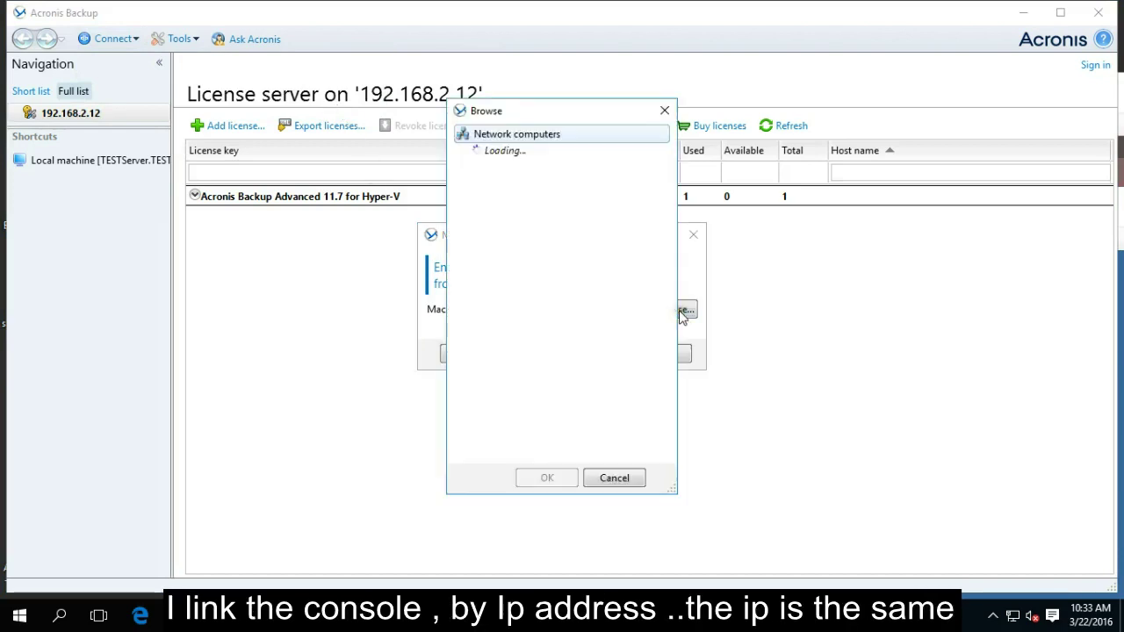
pyautogui.click(664, 111)
# Log on with the administrator user name and its password to connect.
pyautogui.click(650, 353)
pyautogui.click(555, 360)
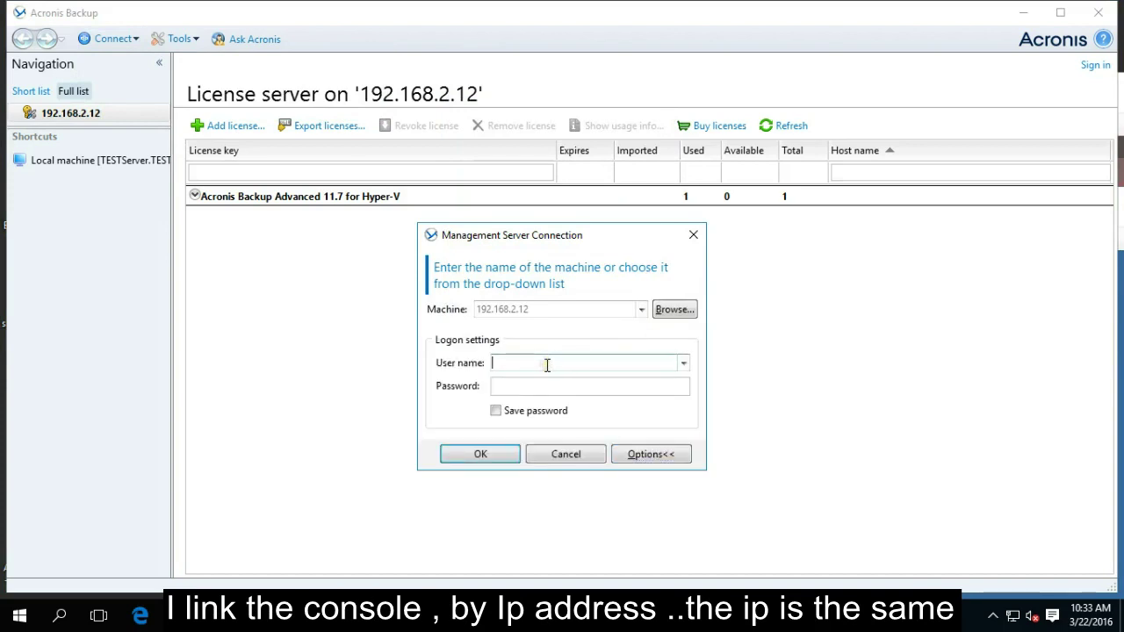
pyautogui.click(683, 362)
pyautogui.click(526, 382)
pyautogui.click(517, 386)
pyautogui.write('***')
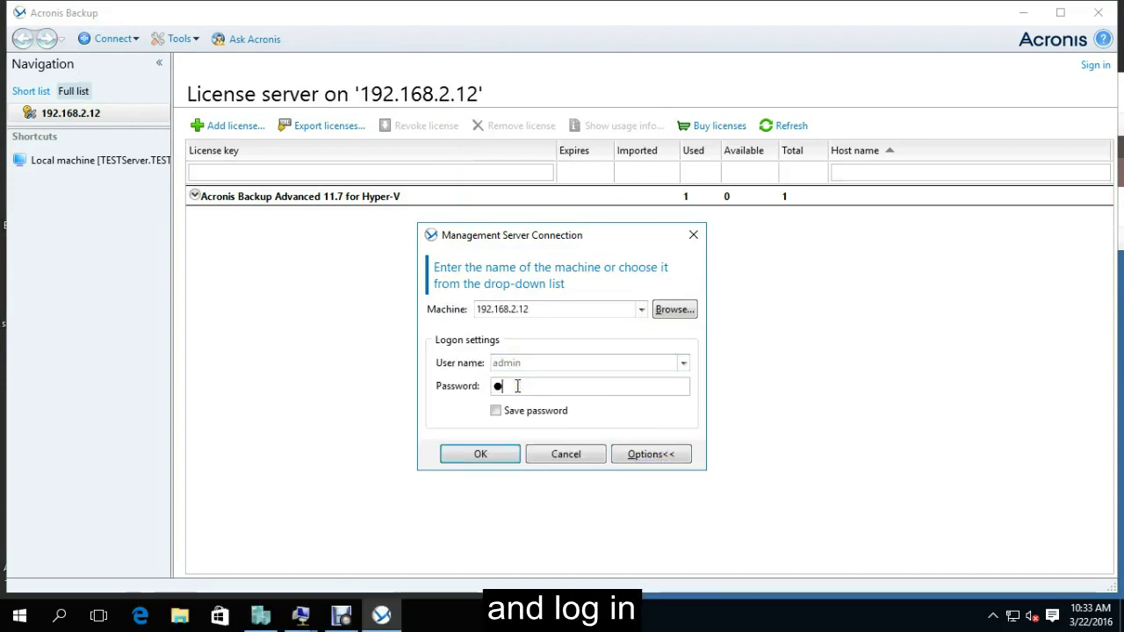
pyautogui.press('BackSpace')
pyautogui.press('BackSpace')
pyautogui.press('BackSpace')
pyautogui.write('*******')
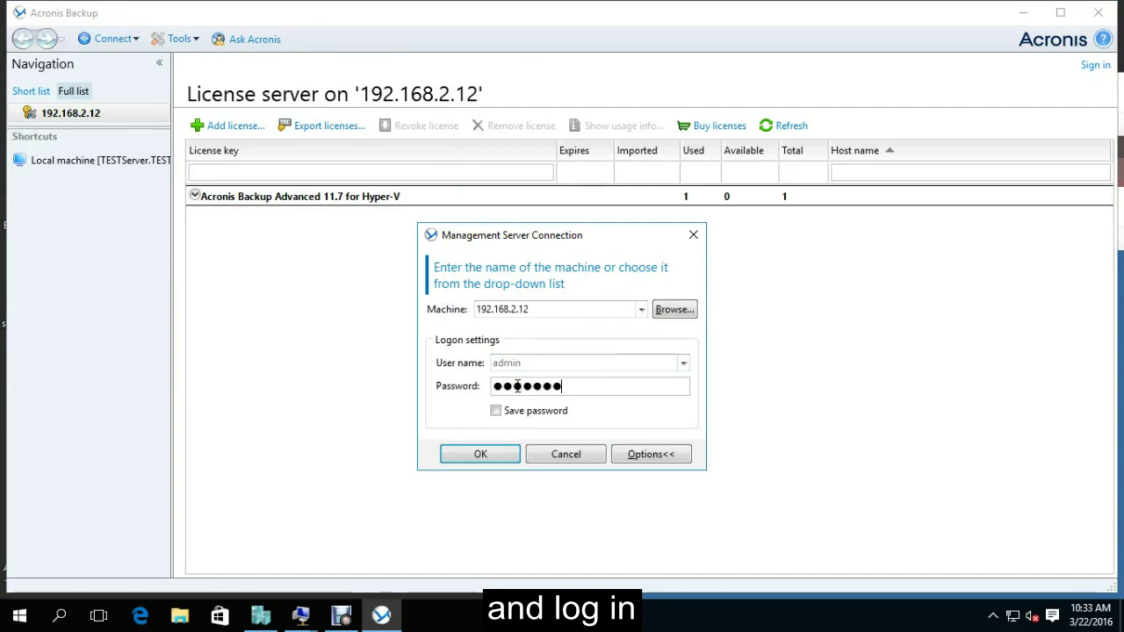
pyautogui.press('Return')
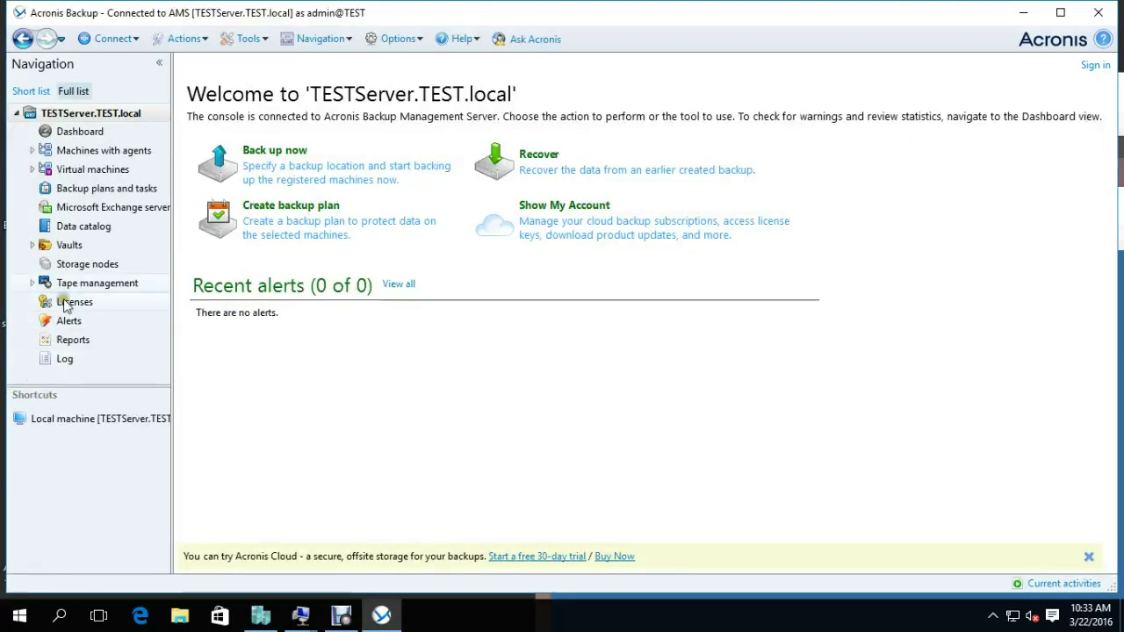
# Open Virtual machines > All virtual machines, see it is empty, and close the console.
pyautogui.click(70, 173)
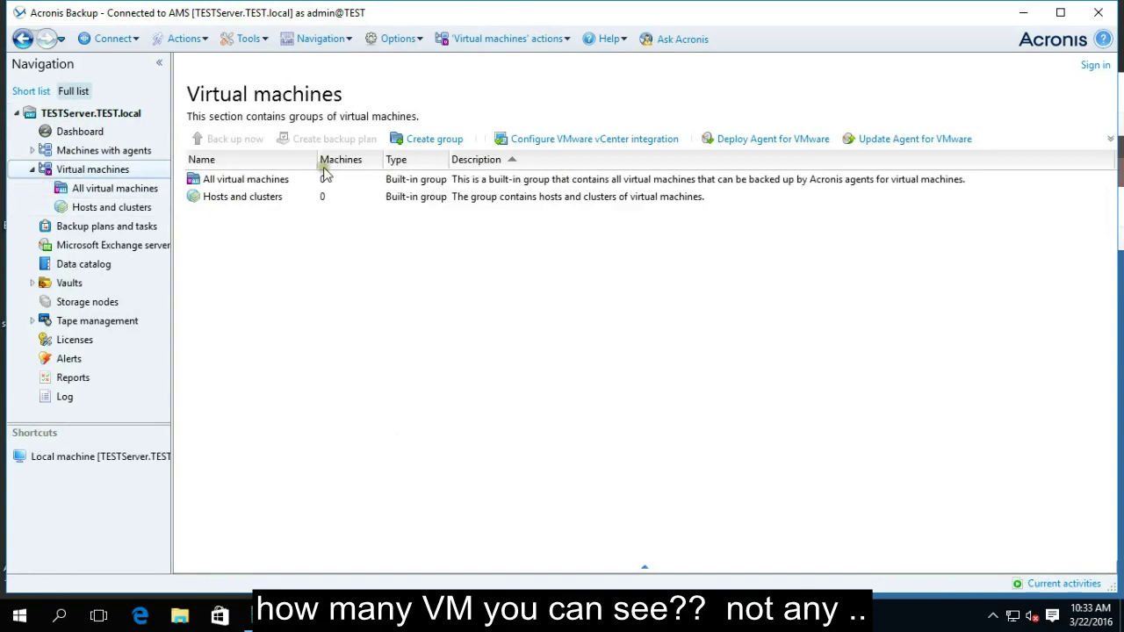
pyautogui.doubleClick(239, 180)
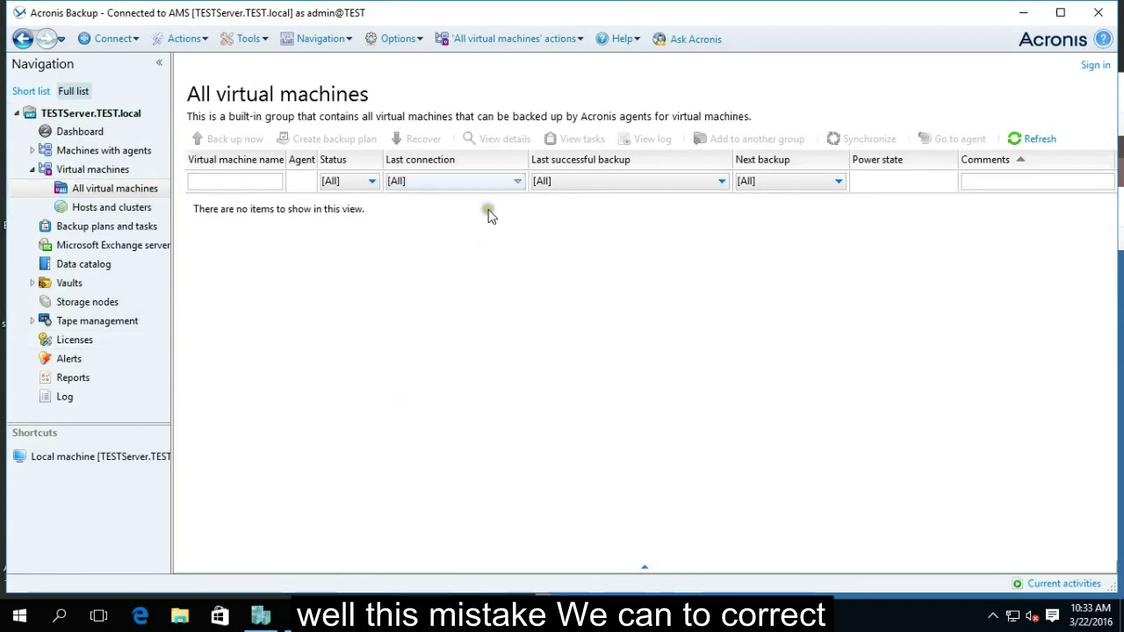
pyautogui.click(1097, 12)
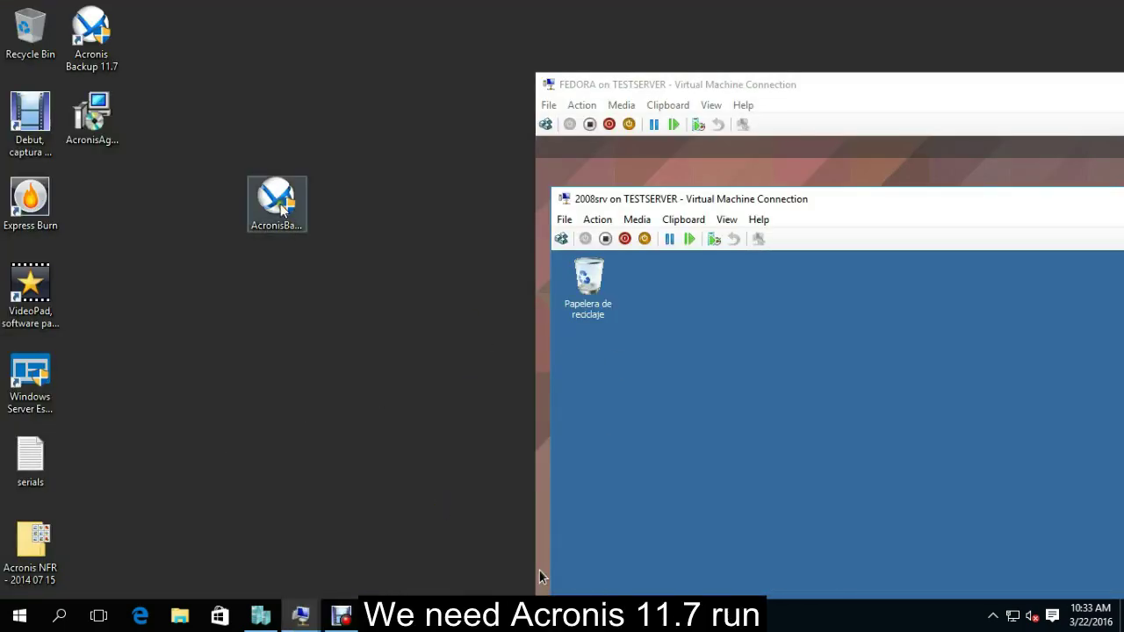
# Reposition the AcronisBackupAdvanced_11.7_44397_en-US installer icon on the desktop and launch it.
pyautogui.moveTo(279, 203); pyautogui.dragTo(217, 138)
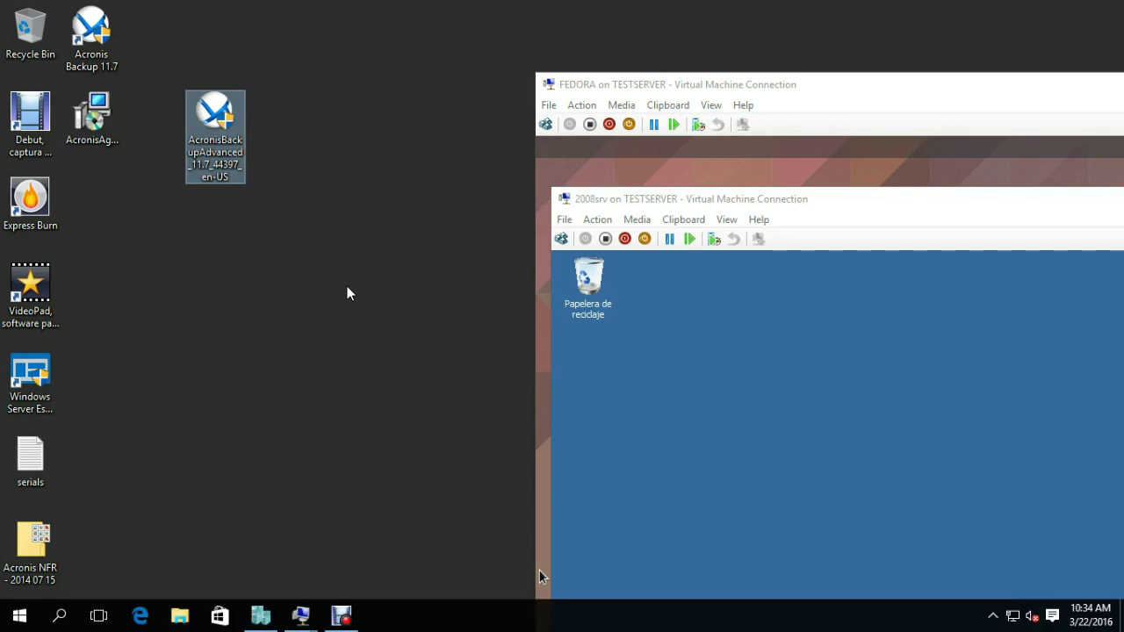
pyautogui.click(283, 286)
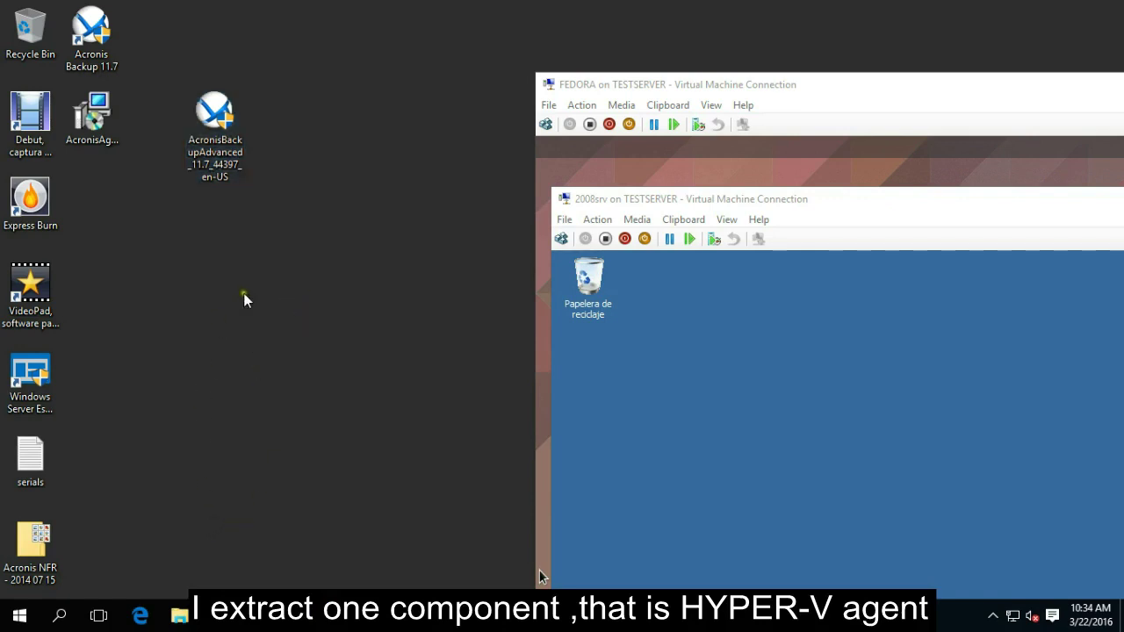
pyautogui.moveTo(204, 129)
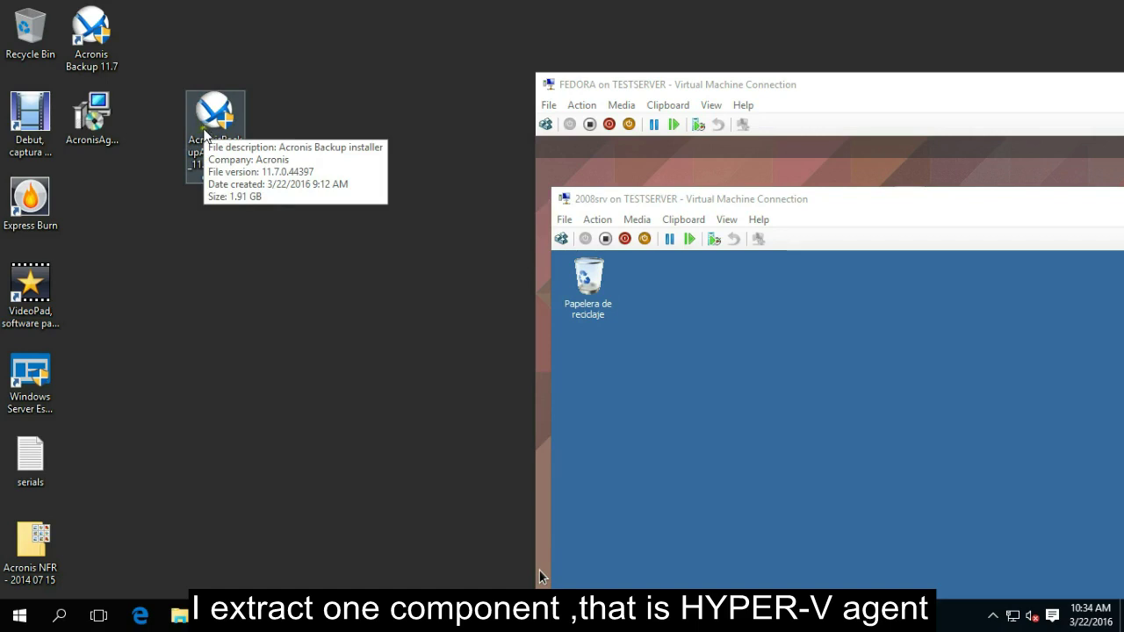
pyautogui.click(211, 126)
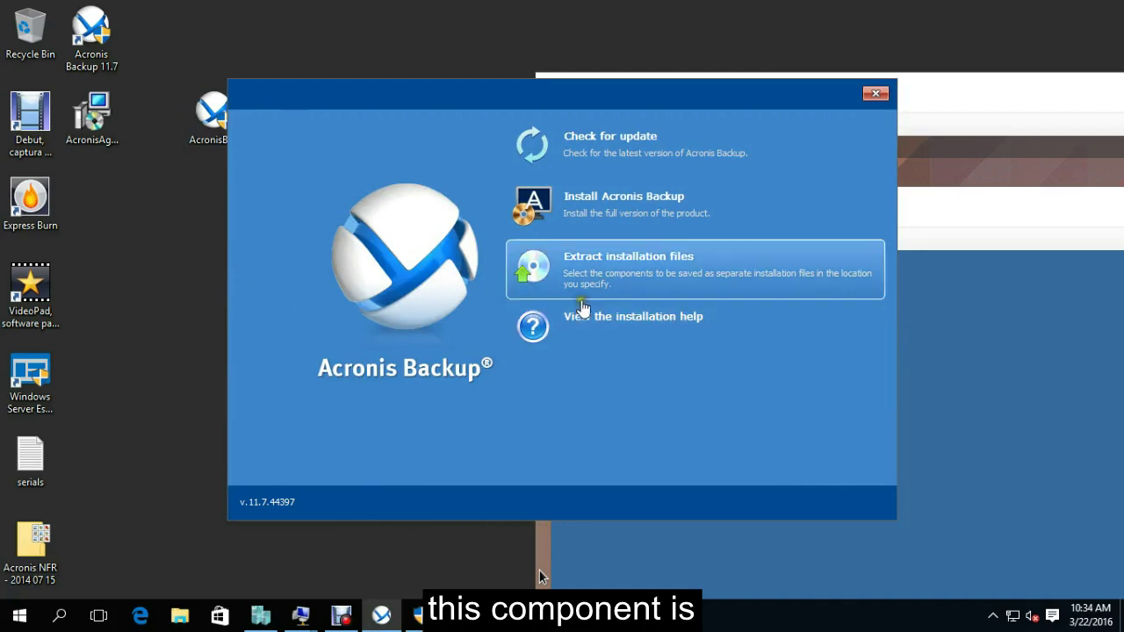
# Choose to extract installation files and tick Agent for Hyper-V.
pyautogui.click(600, 279)
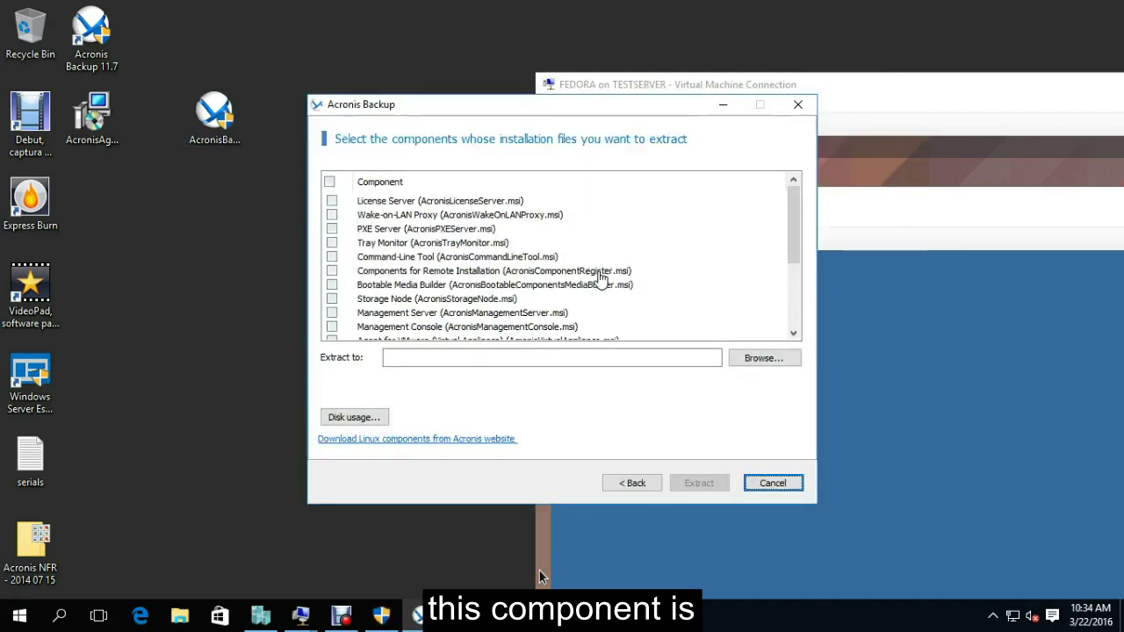
pyautogui.scroll(-1, 793, 228)
pyautogui.moveTo(790, 228); pyautogui.dragTo(790, 256)
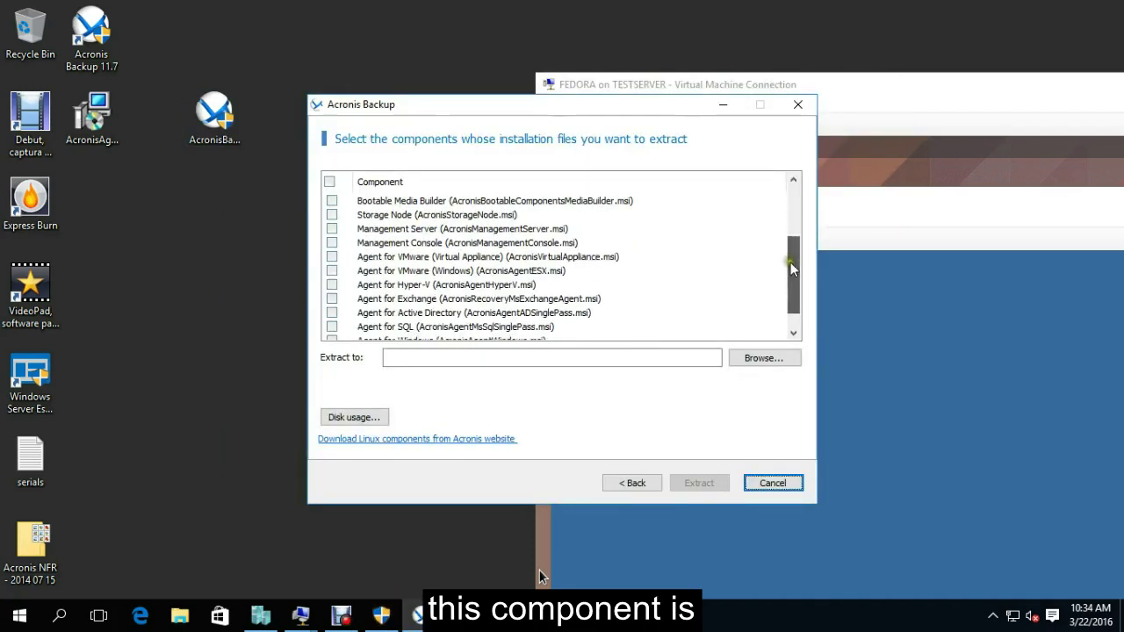
pyautogui.click(332, 285)
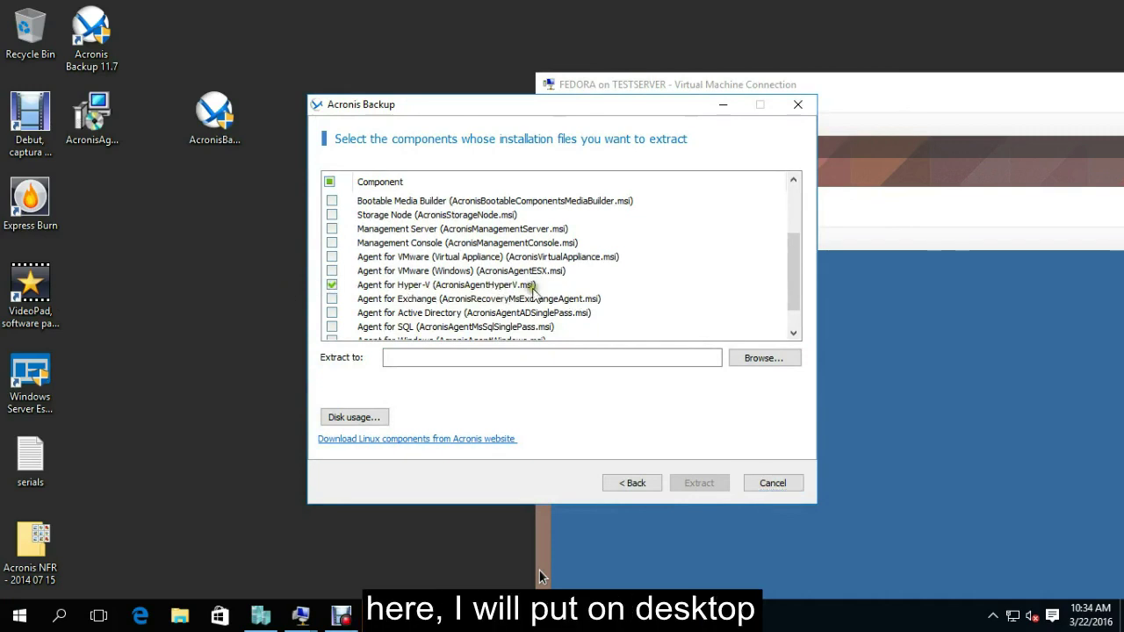
# Set the admin user's Desktop as the destination, extract the files, and finish.
pyautogui.click(740, 365)
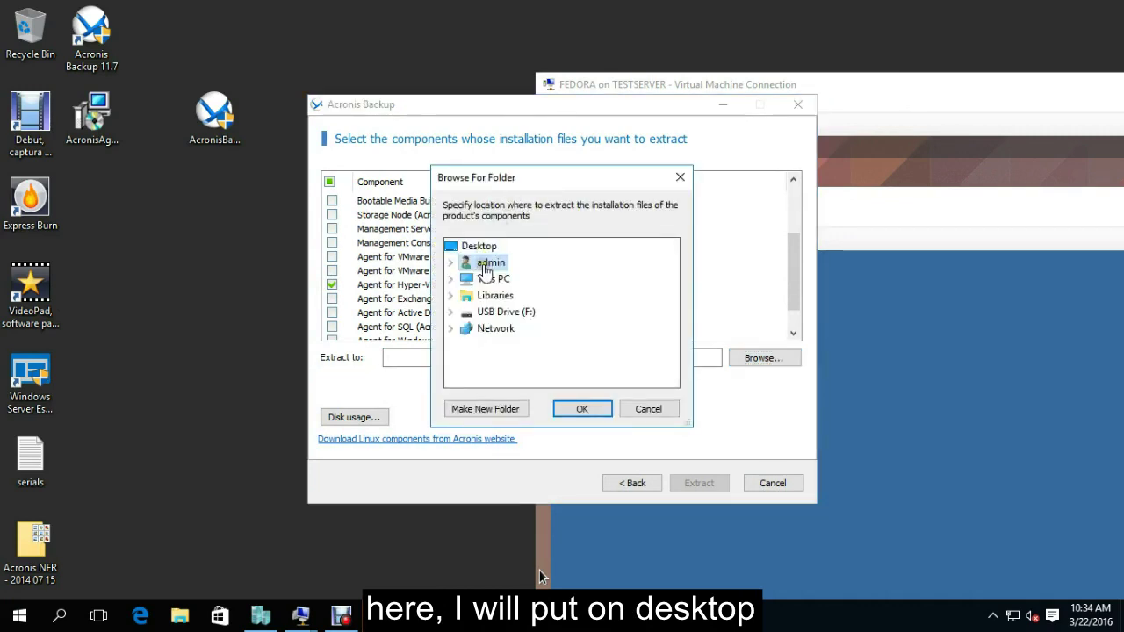
pyautogui.click(449, 264)
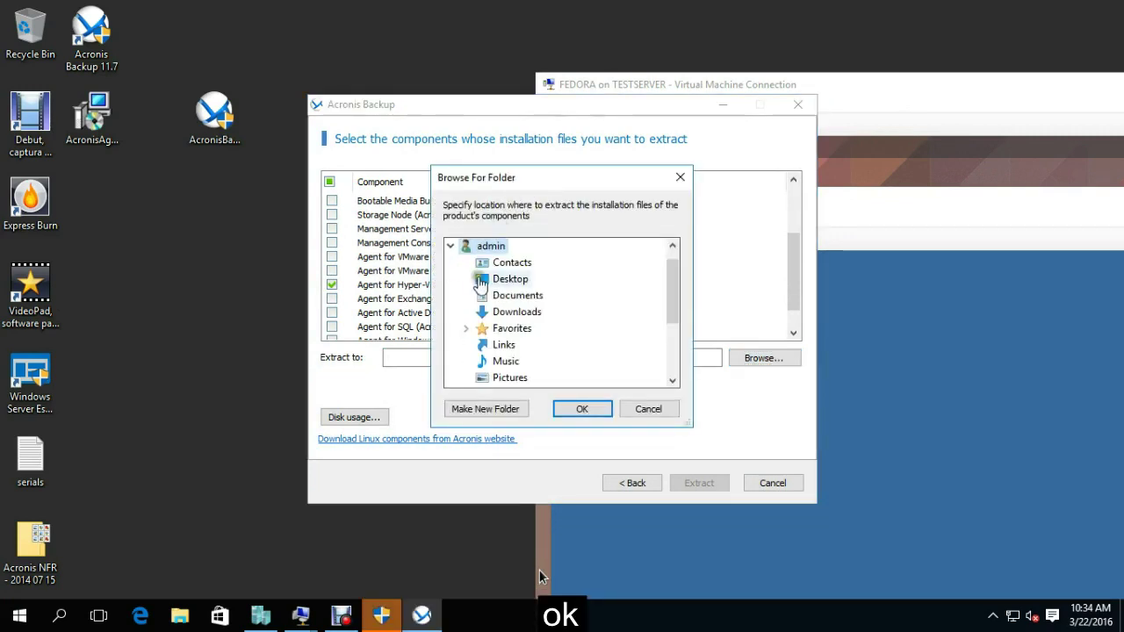
pyautogui.click(516, 282)
pyautogui.click(580, 409)
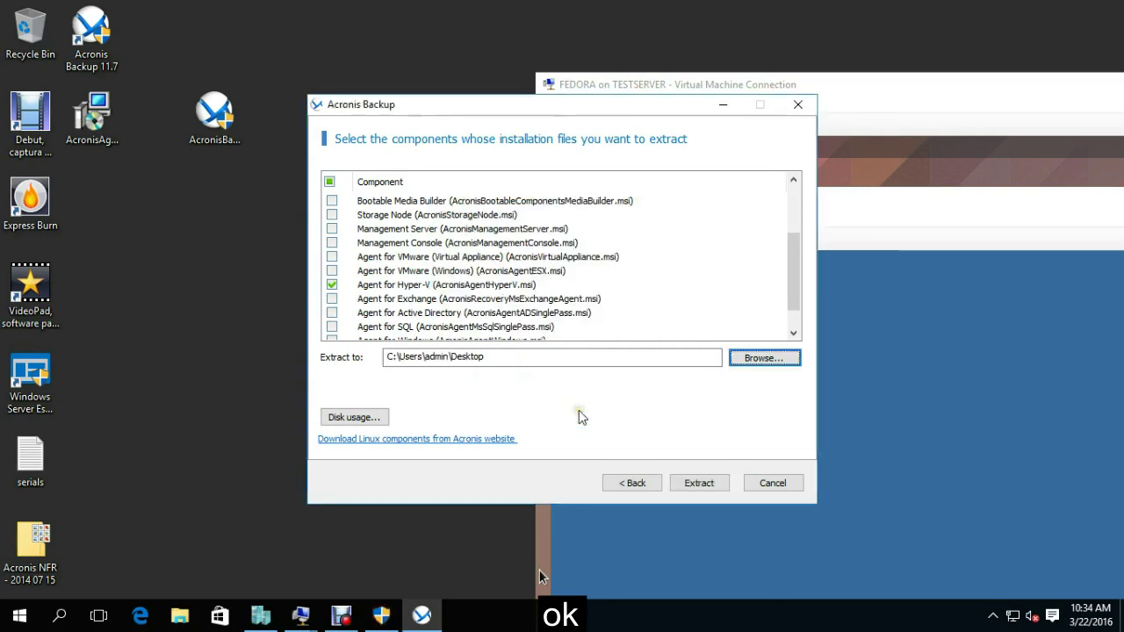
pyautogui.click(684, 480)
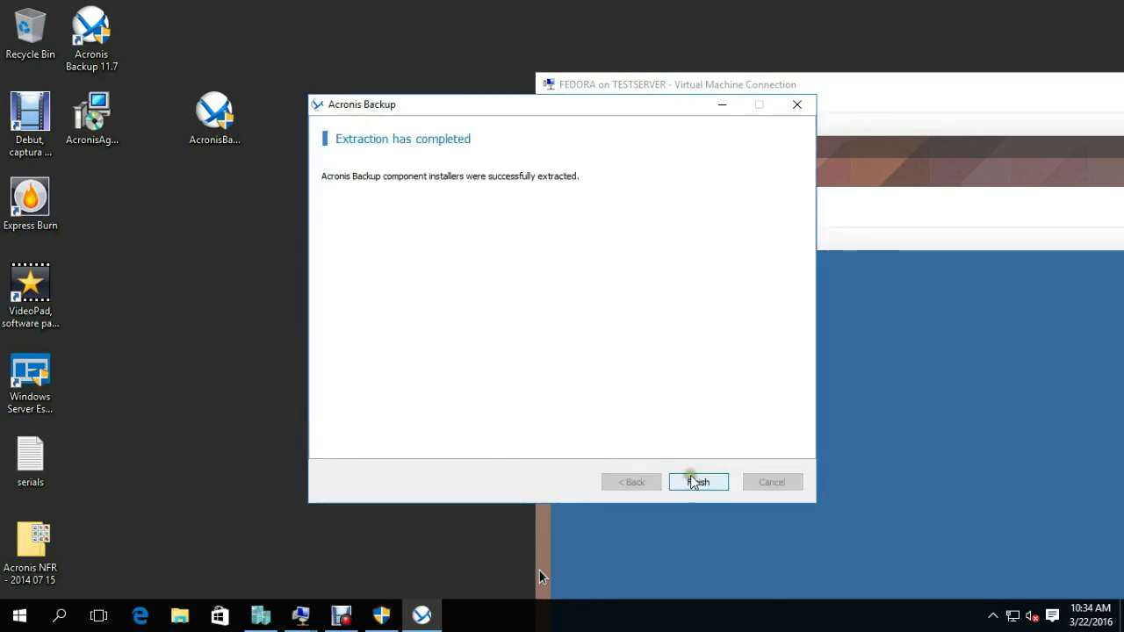
pyautogui.click(691, 481)
# Close the launcher and run the extracted AcronisAgentHyperV installer, approving the elevation prompt.
pyautogui.click(875, 93)
pyautogui.moveTo(96, 103); pyautogui.dragTo(281, 274)
pyautogui.doubleClick(277, 272)
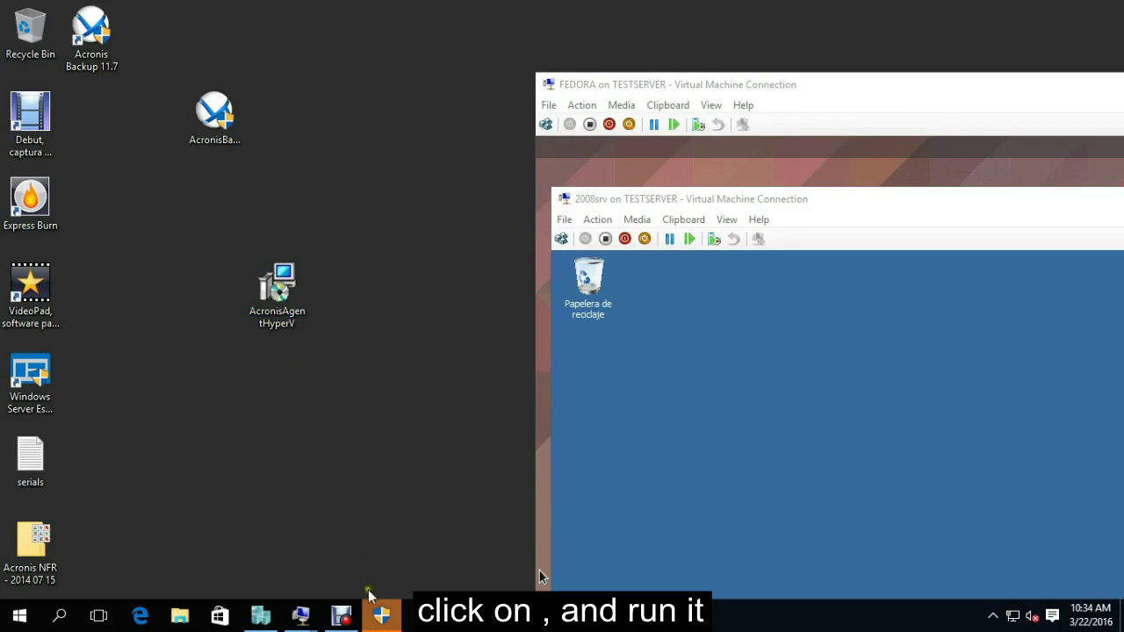
pyautogui.click(382, 615)
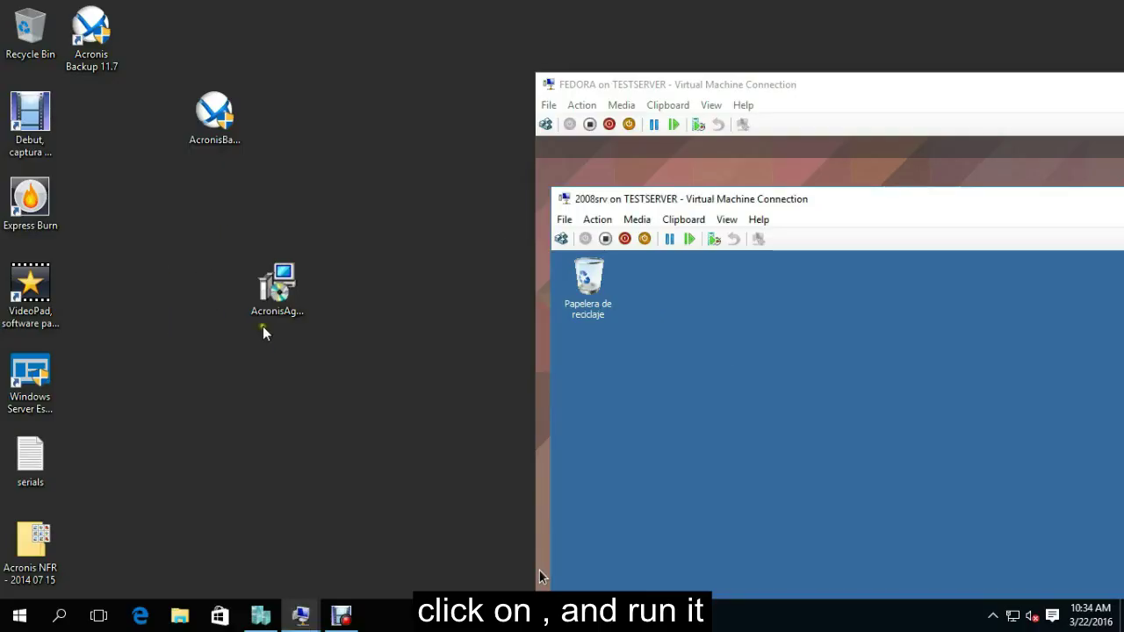
pyautogui.doubleClick(277, 286)
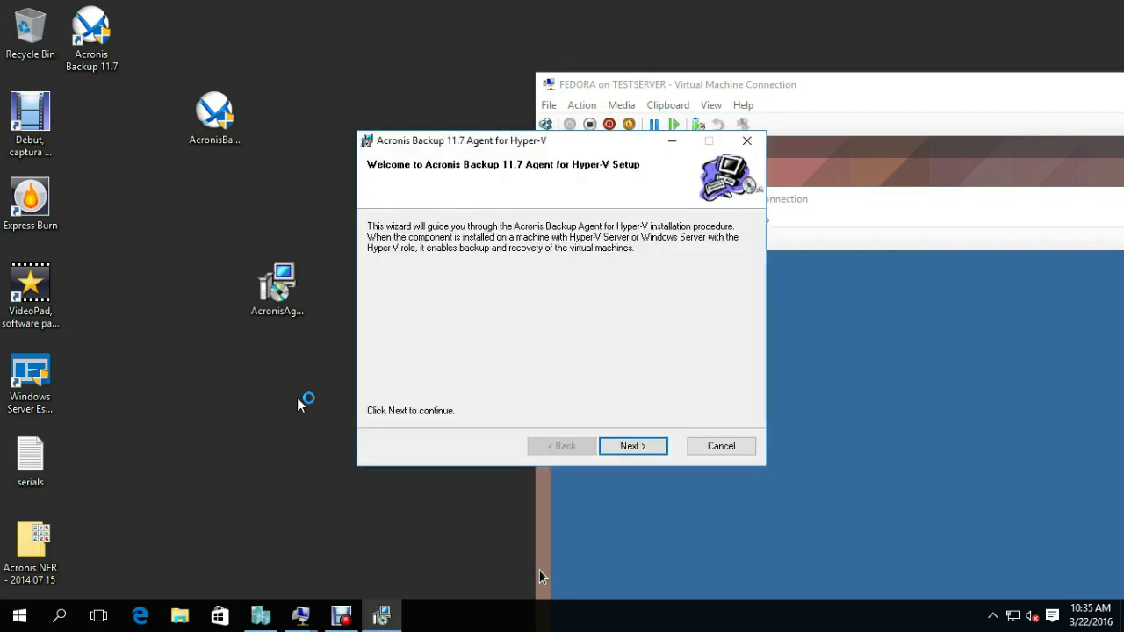
# Accept the license agreement and register by pasting in the license key.
pyautogui.click(643, 455)
pyautogui.click(446, 400)
pyautogui.click(650, 449)
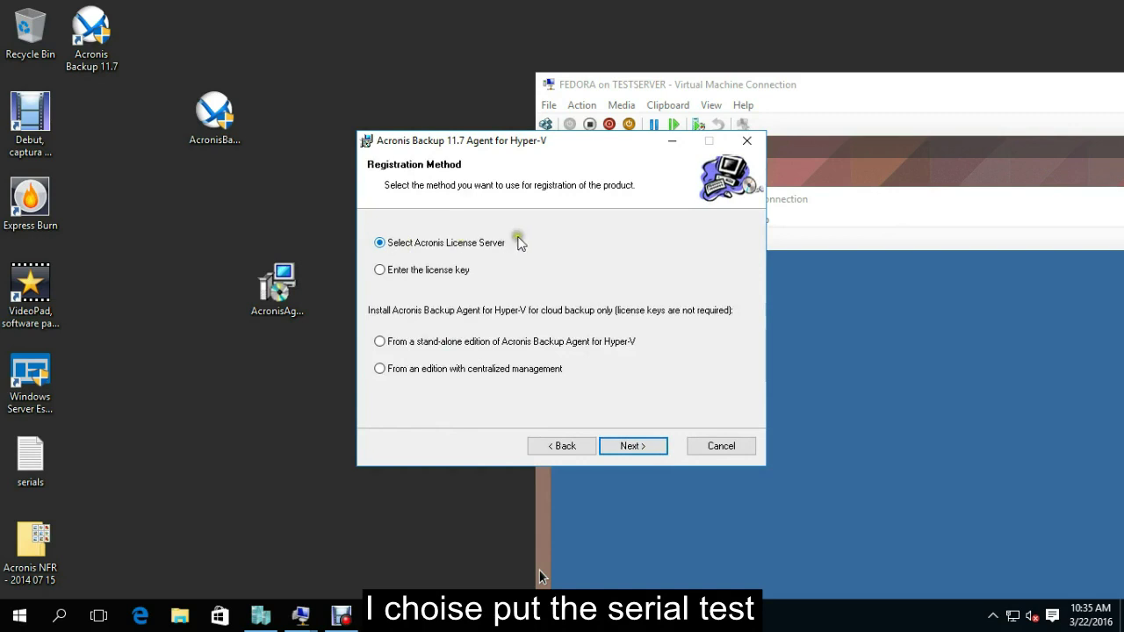
pyautogui.click(381, 270)
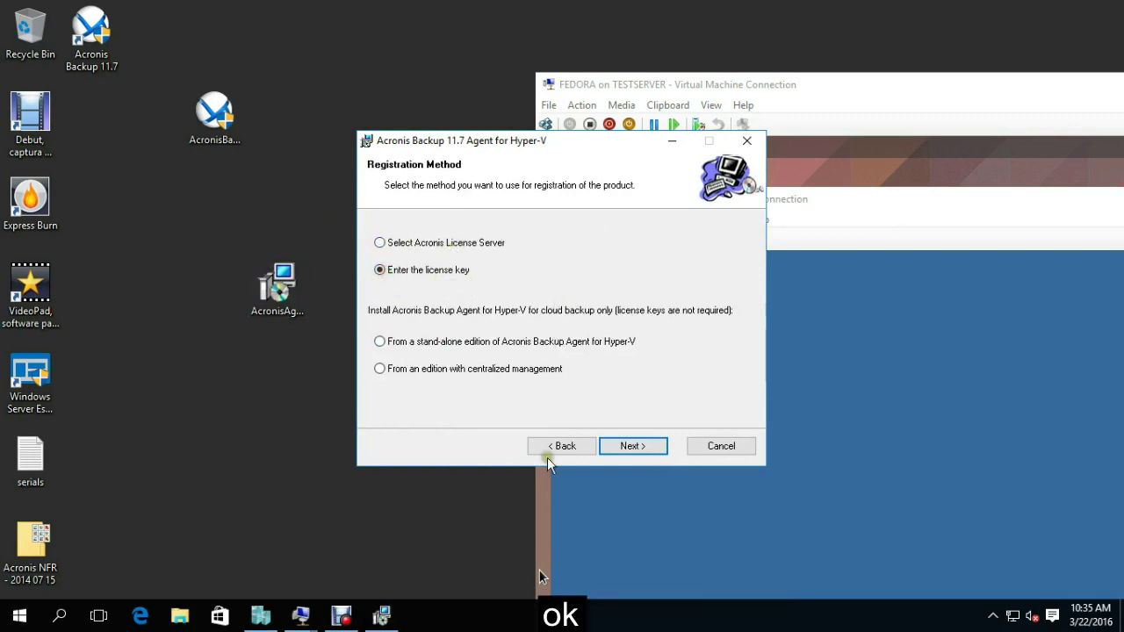
pyautogui.click(637, 450)
pyautogui.click(507, 259)
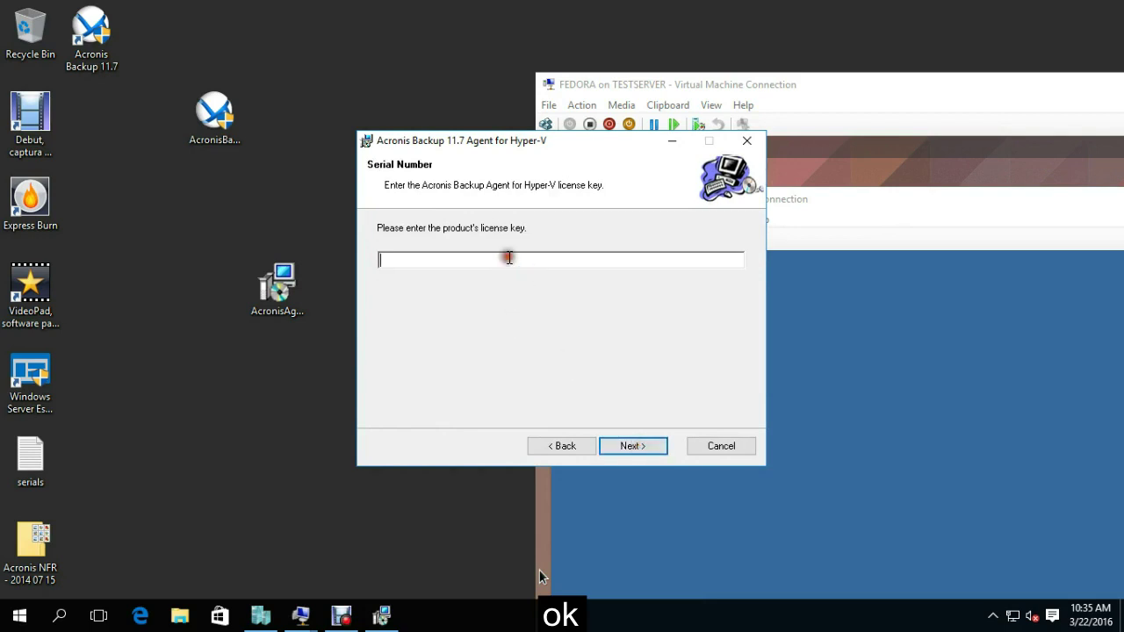
pyautogui.hotkey('ctrl', 'v')
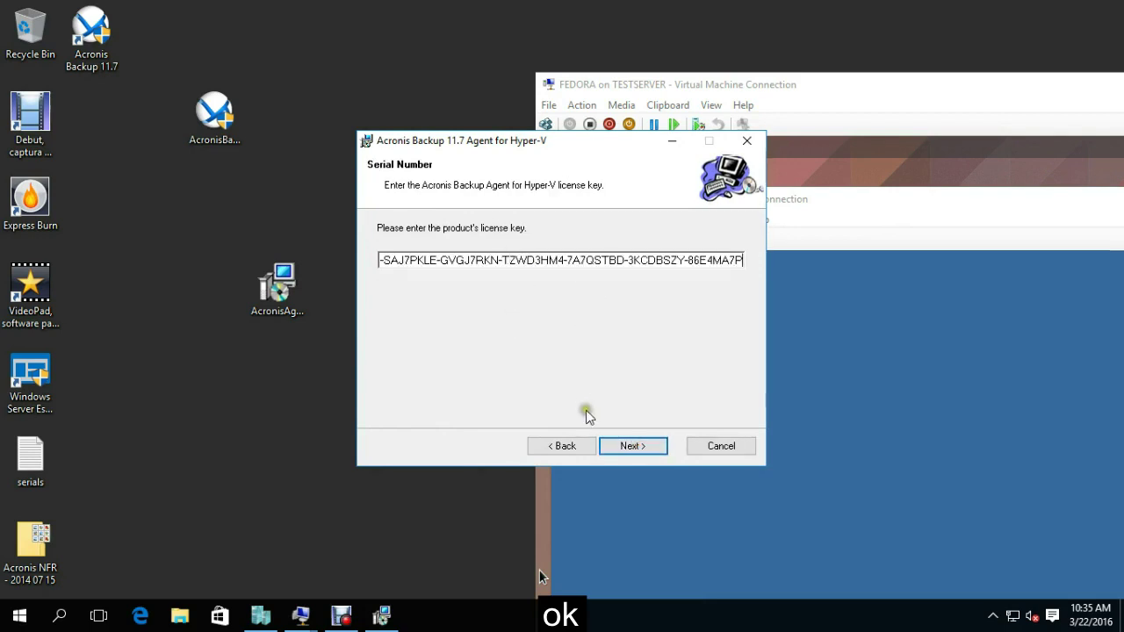
pyautogui.click(639, 453)
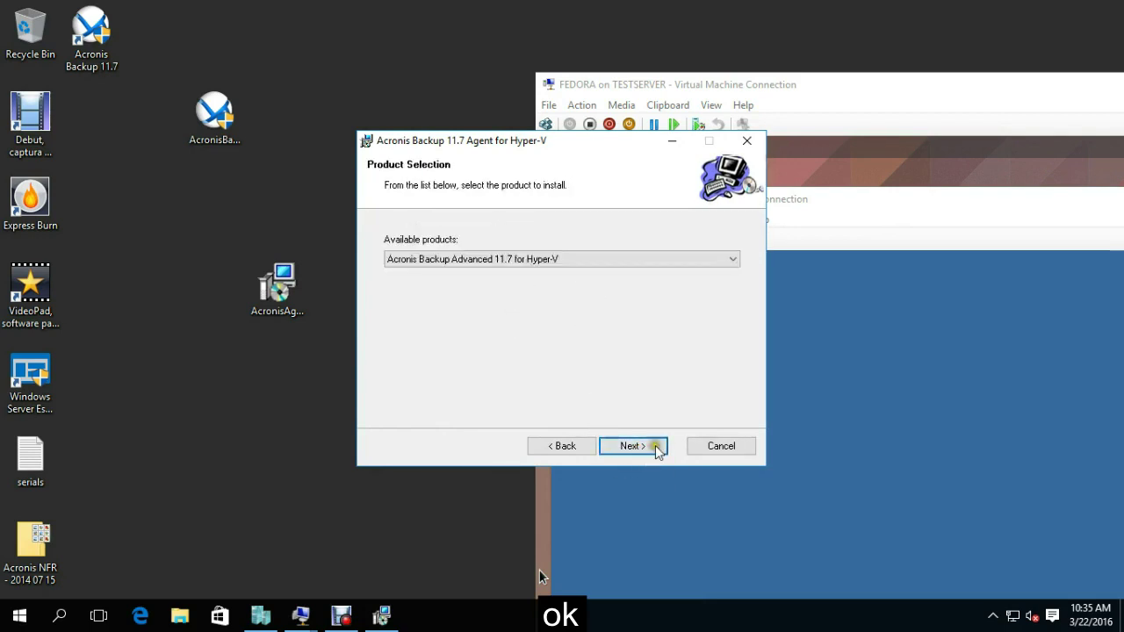
# Confirm Acronis Backup Advanced 11.7 for Hyper-V and start a complete, all-users installation.
pyautogui.click(698, 412)
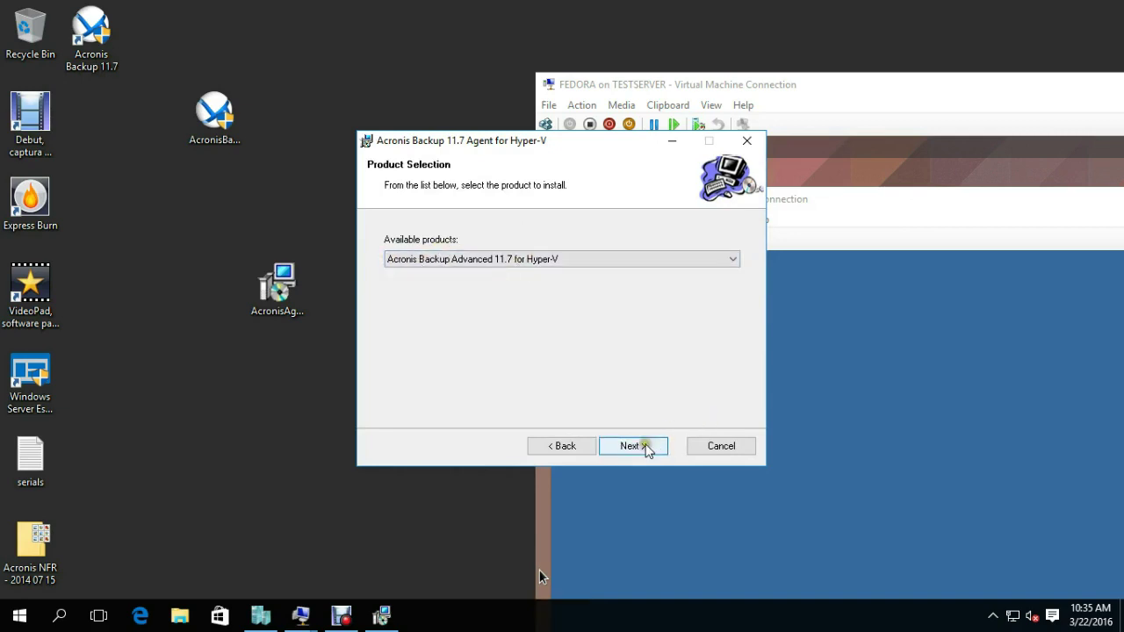
pyautogui.click(647, 450)
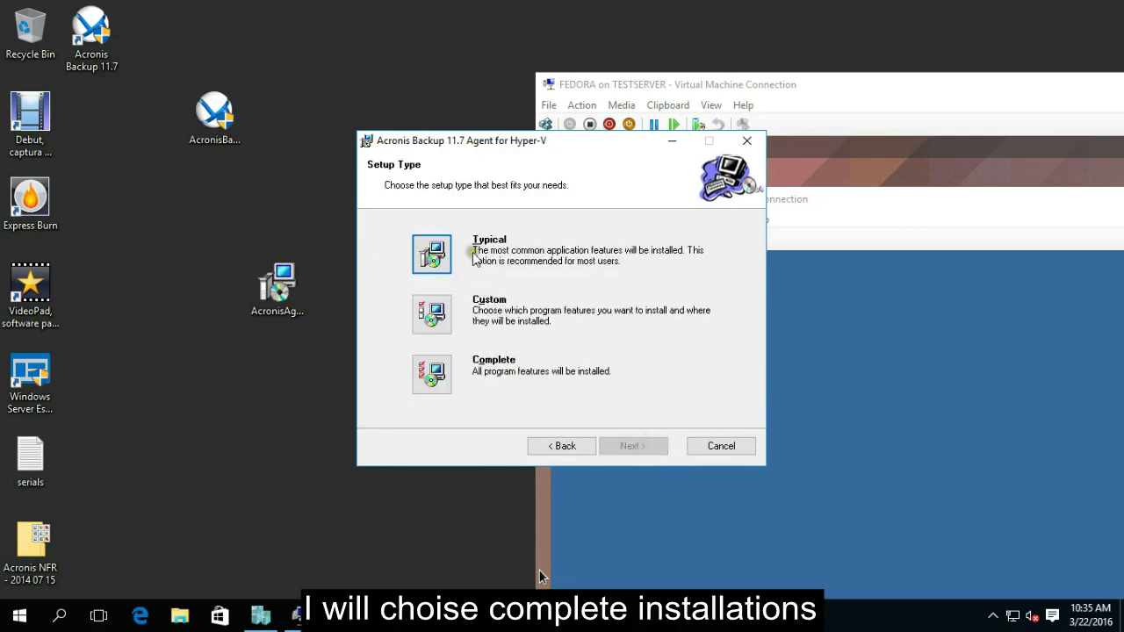
pyautogui.click(463, 375)
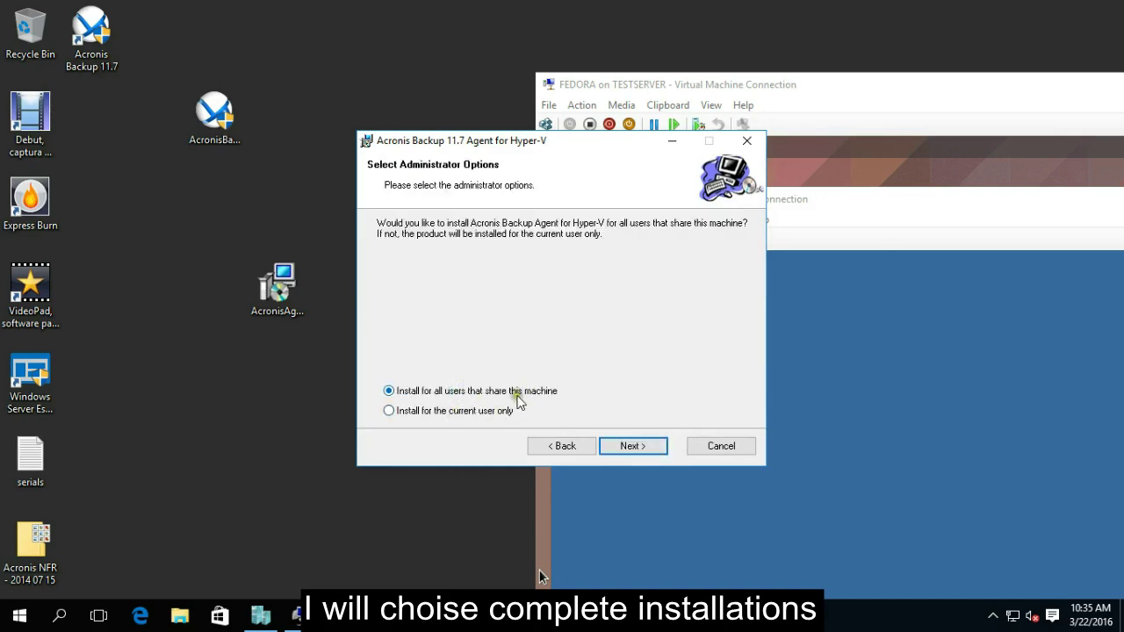
pyautogui.click(629, 449)
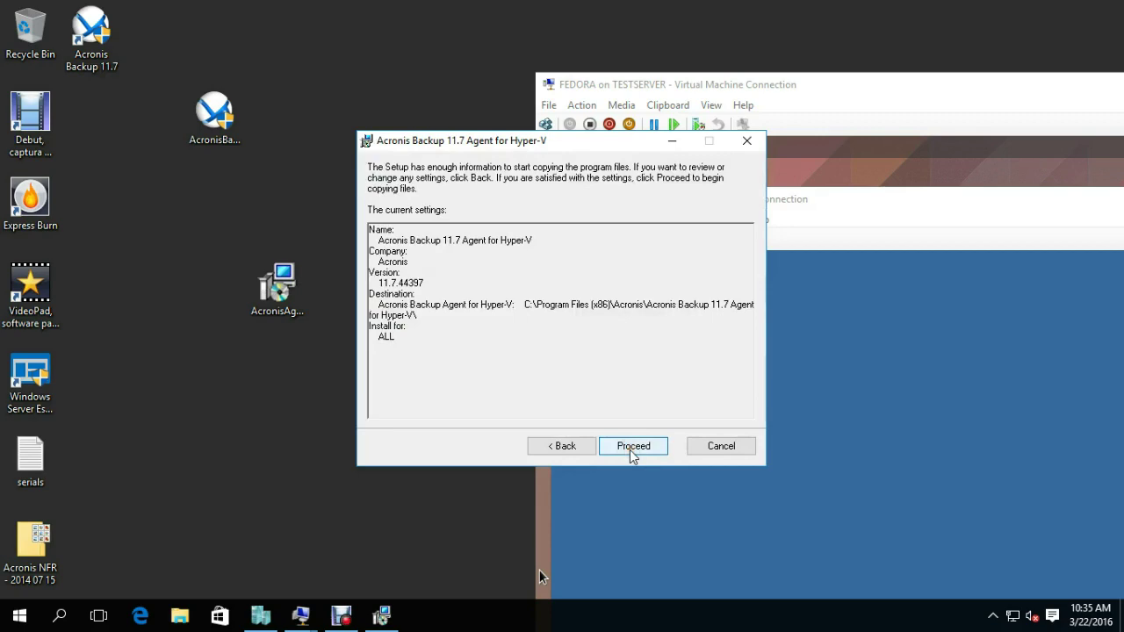
pyautogui.click(632, 446)
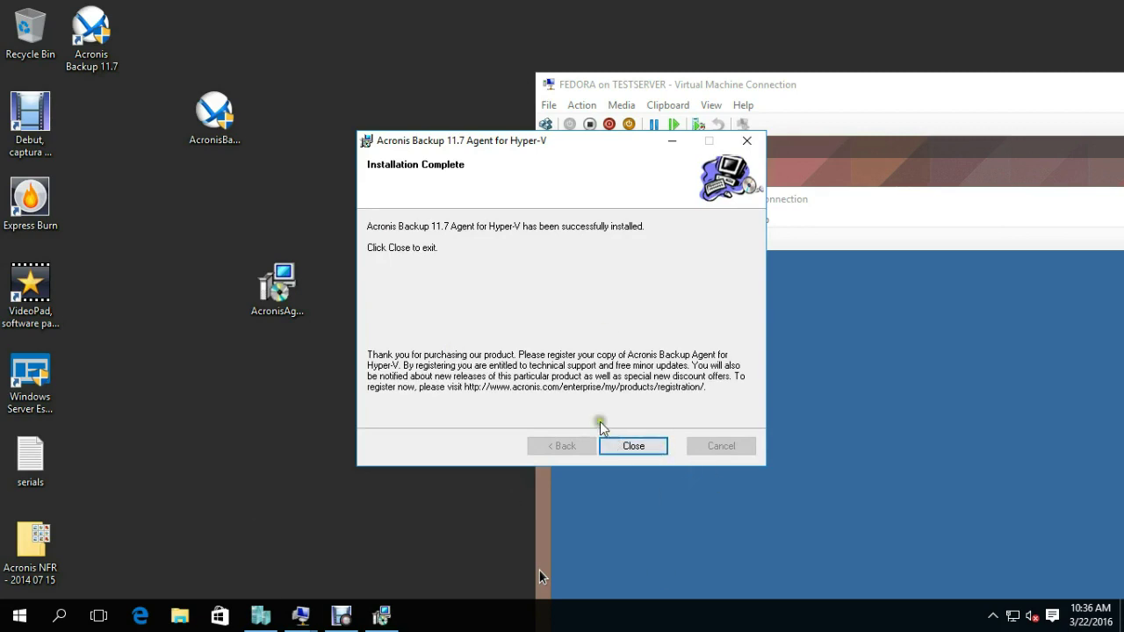
# Close the Agent for Hyper-V setup once it shows Installation Complete.
pyautogui.click(618, 448)
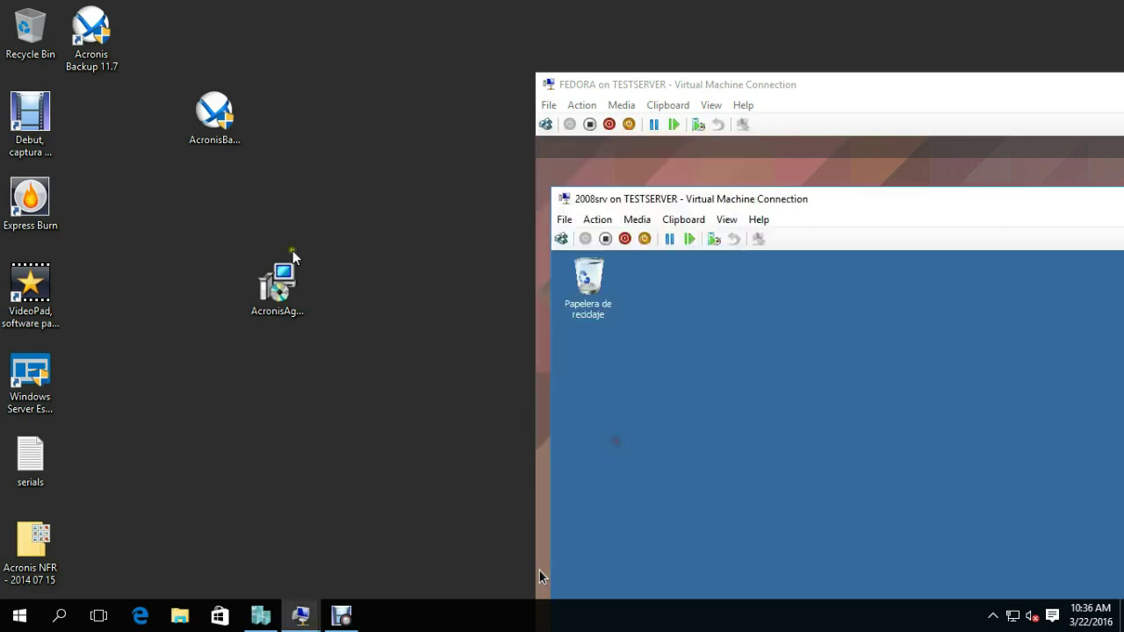
# Connect the console to server 192.168.2.12 with the saved administrator user name and its password.
pyautogui.click(92, 35)
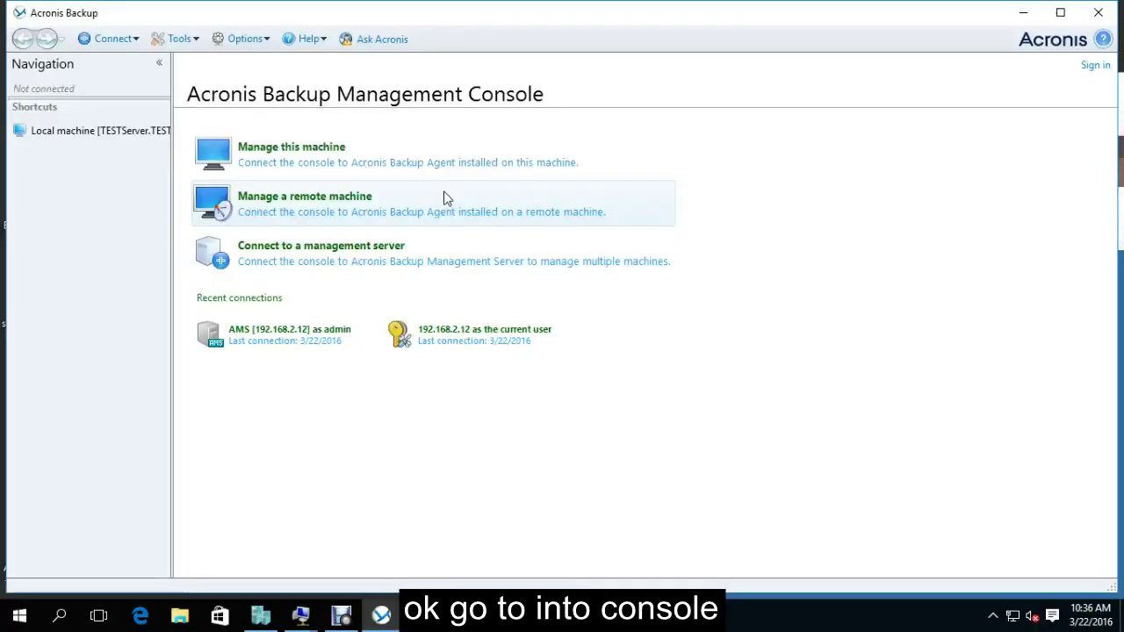
pyautogui.click(334, 267)
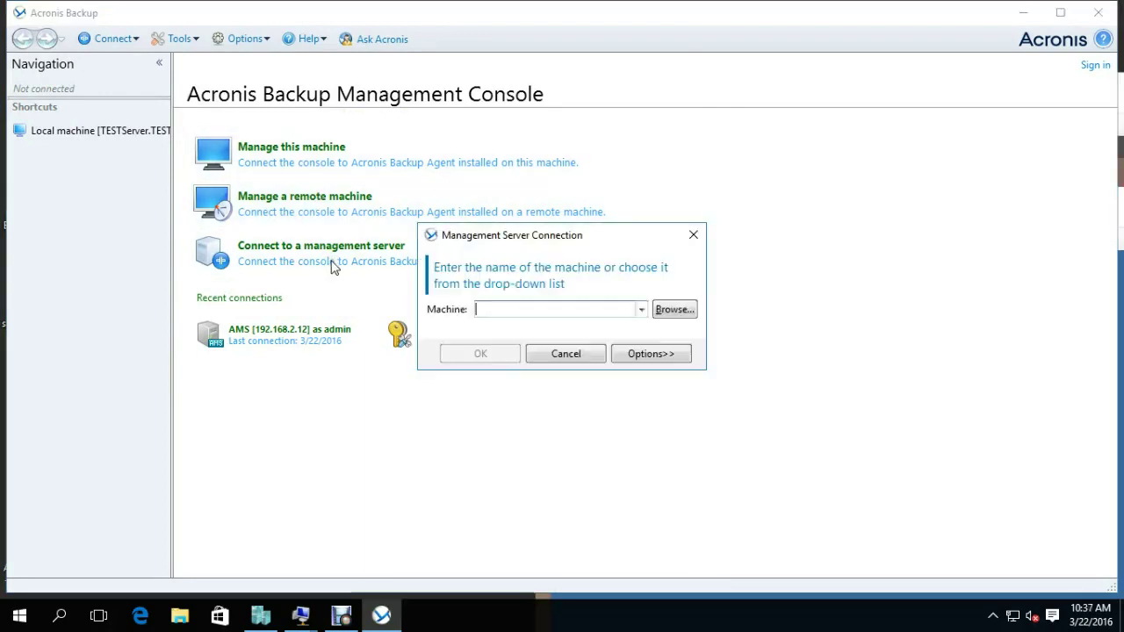
pyautogui.click(641, 310)
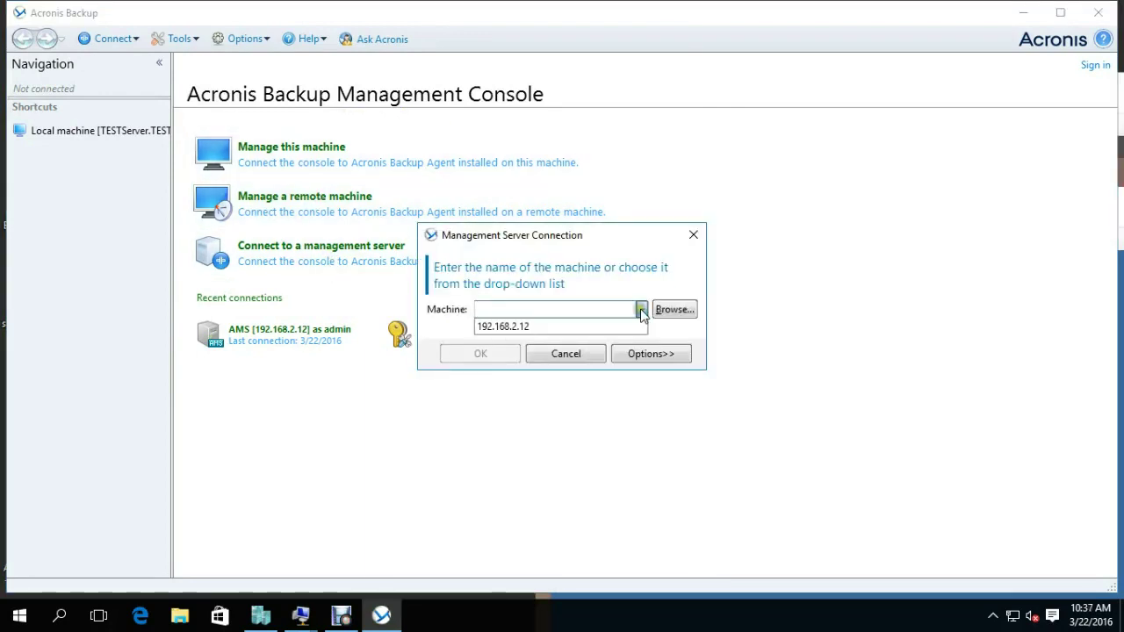
pyautogui.click(535, 326)
pyautogui.click(672, 354)
pyautogui.click(682, 361)
pyautogui.click(548, 383)
pyautogui.click(545, 384)
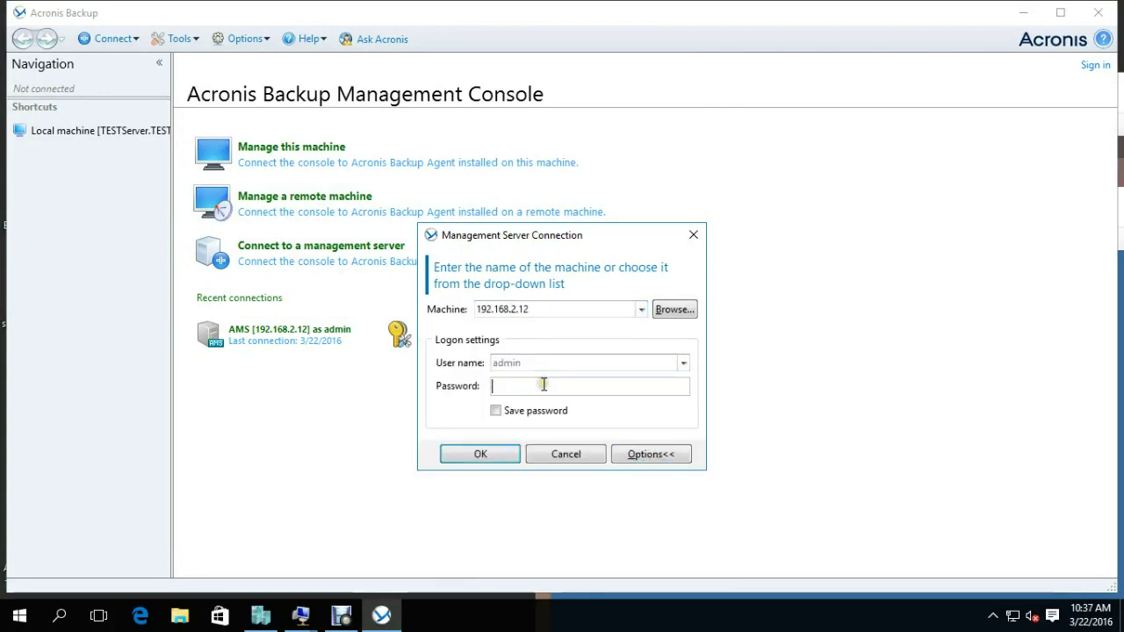
pyautogui.write('a')
pyautogui.press('Return')
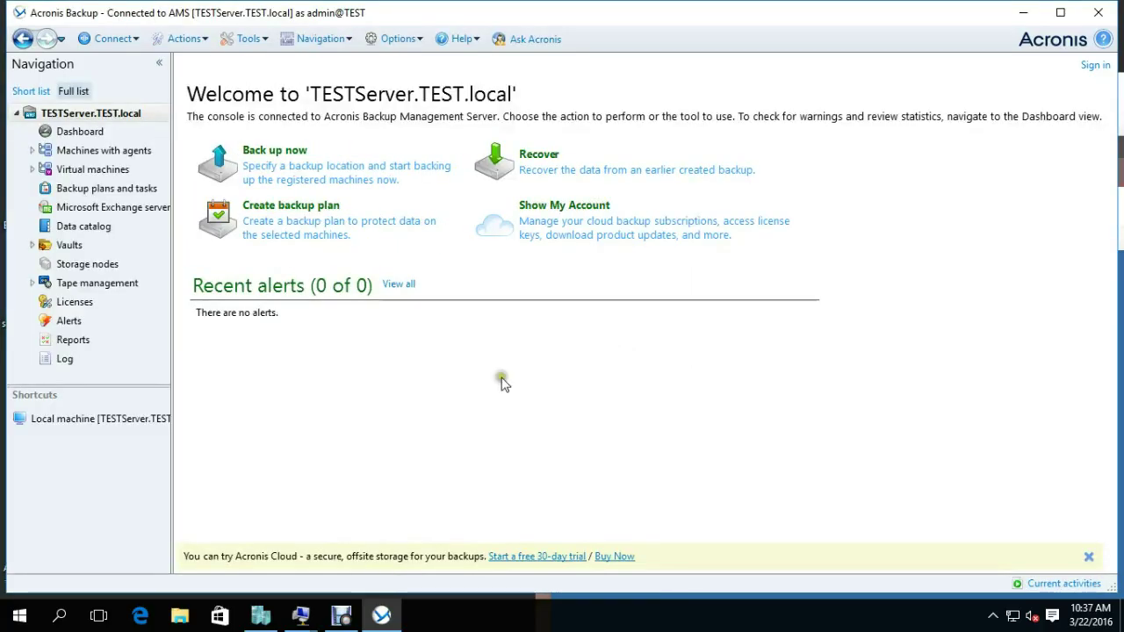
# List All virtual machines and move the console, 2008srv and FEDORA windows apart.
pyautogui.click(85, 174)
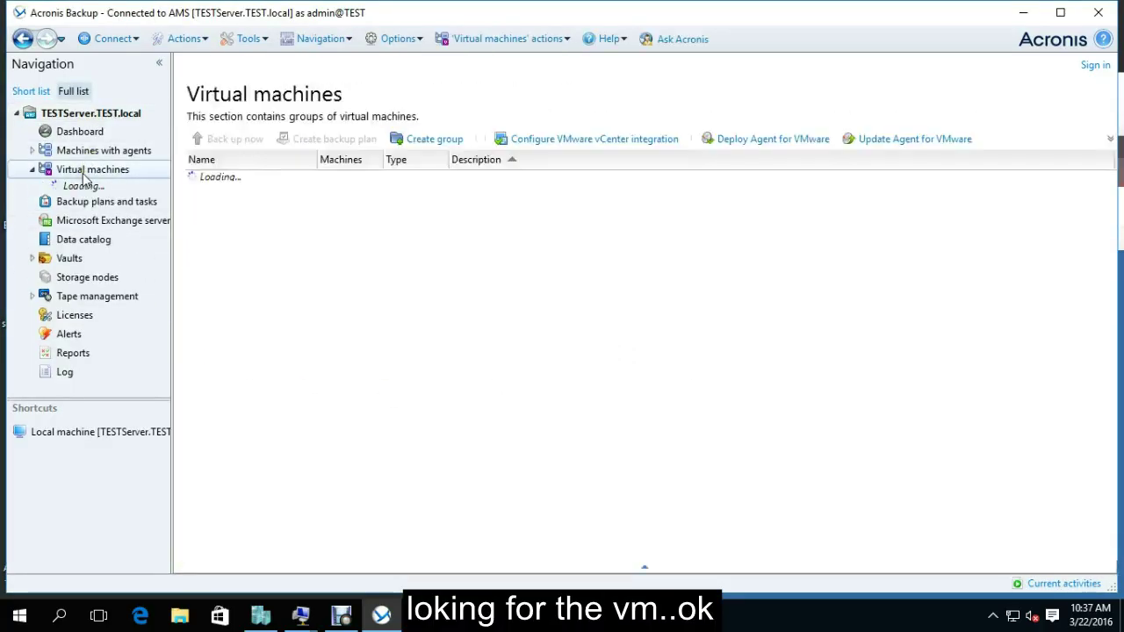
pyautogui.doubleClick(233, 179)
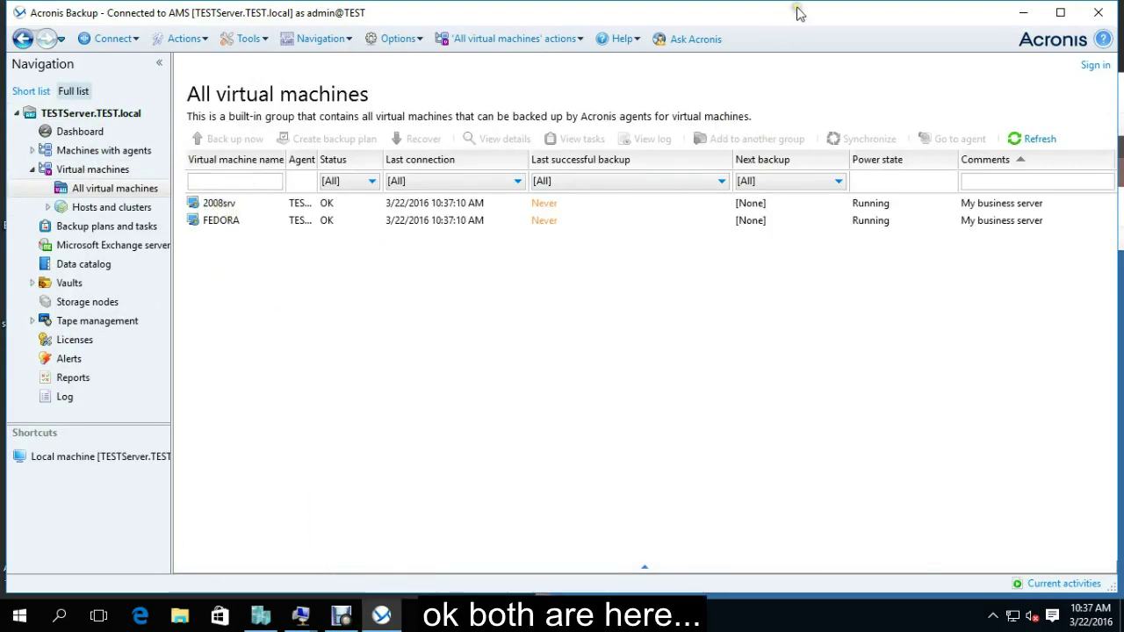
pyautogui.moveTo(380, 58); pyautogui.dragTo(376, 55)
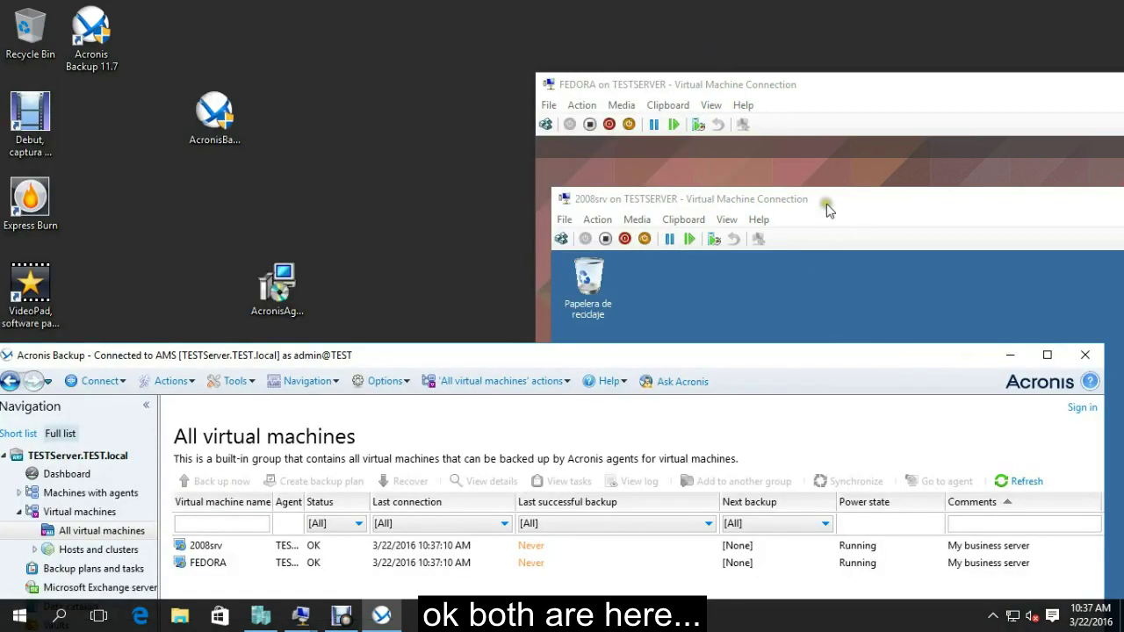
pyautogui.moveTo(820, 200); pyautogui.dragTo(800, 209)
pyautogui.click(841, 100)
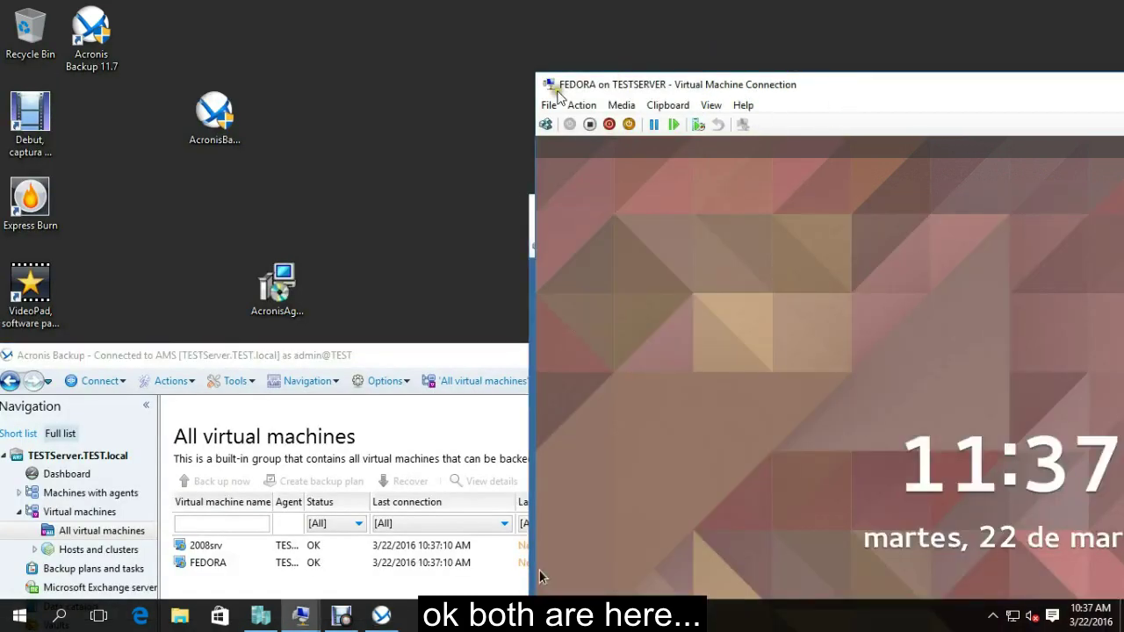
pyautogui.moveTo(849, 91); pyautogui.dragTo(948, 123)
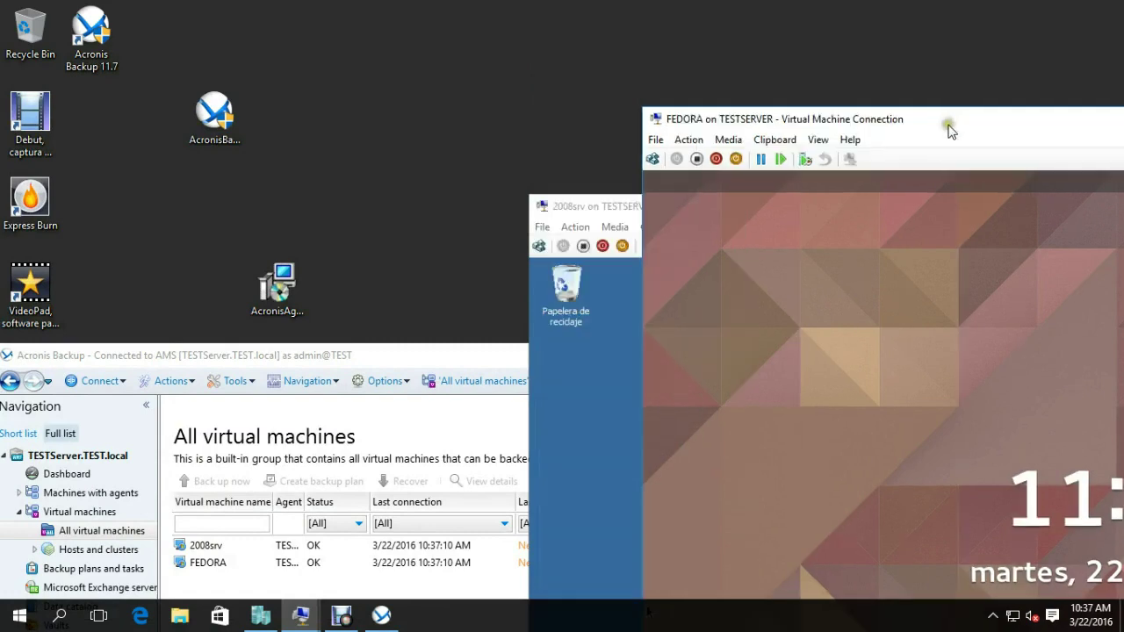
# Place the 2008srv window at the top right, then select the FEDORA and 2008srv rows.
pyautogui.moveTo(588, 211); pyautogui.dragTo(694, 74)
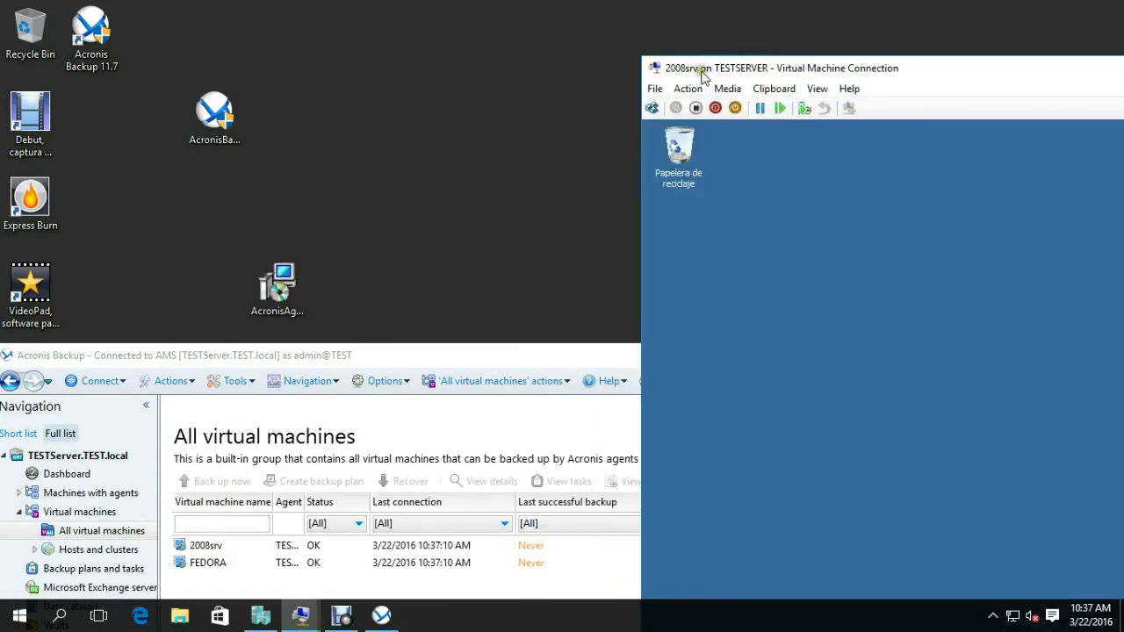
pyautogui.moveTo(447, 356); pyautogui.dragTo(513, 63)
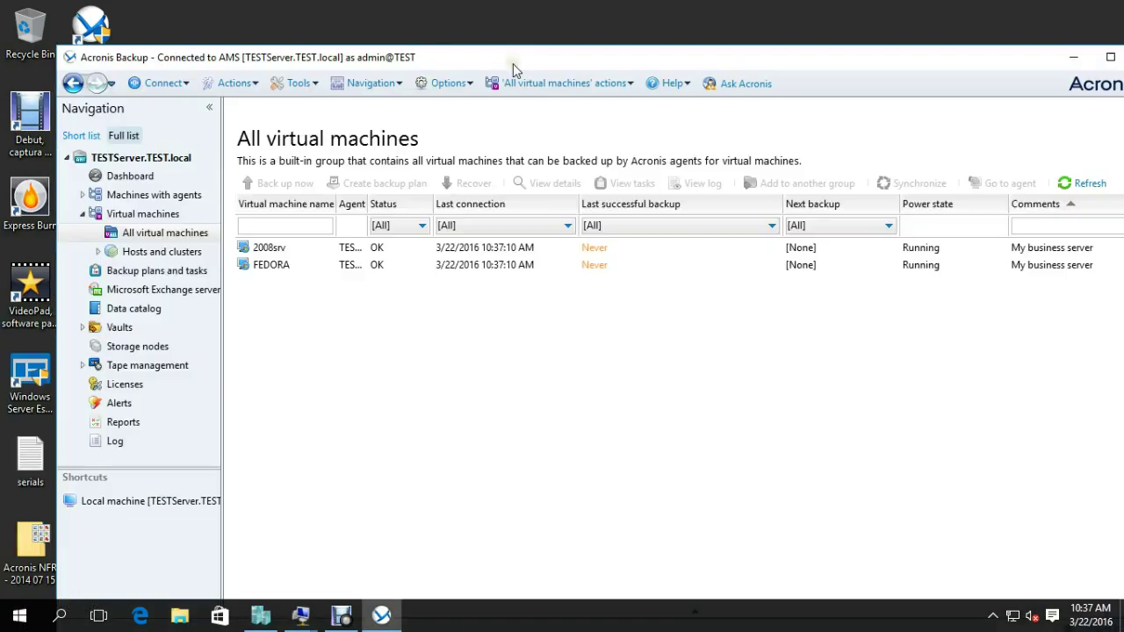
pyautogui.click(279, 265)
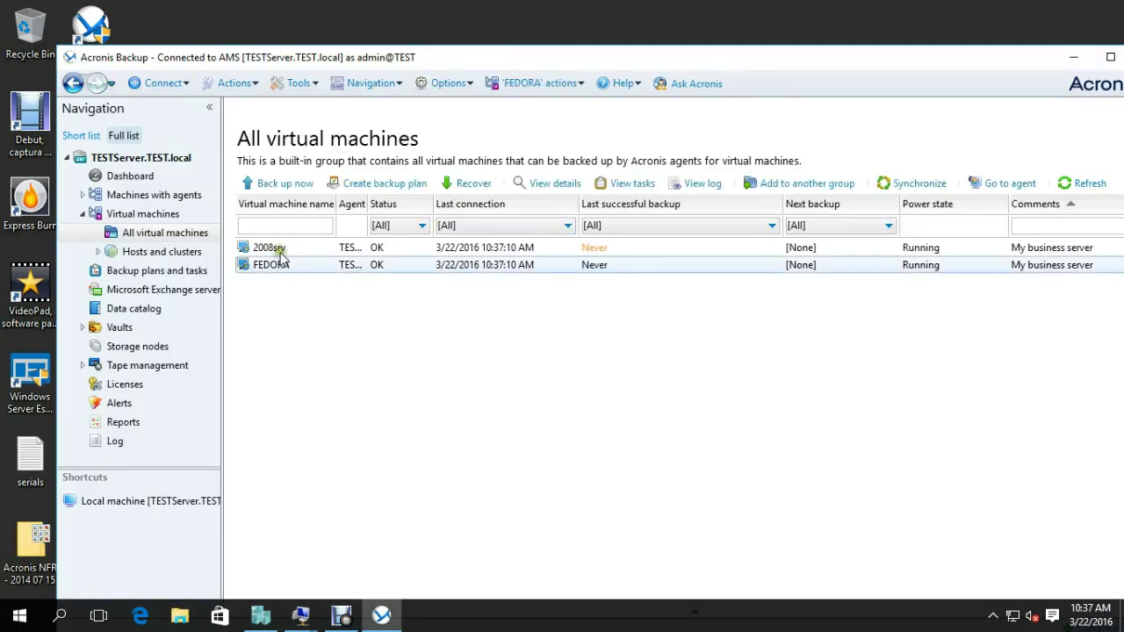
pyautogui.click(276, 248)
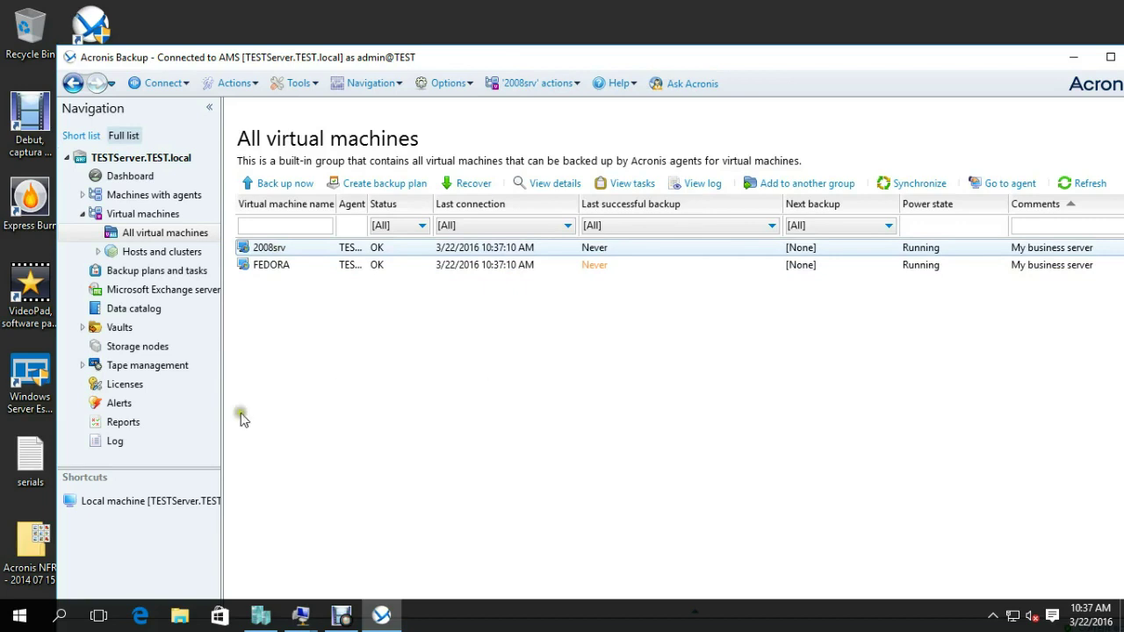
pyautogui.click(179, 616)
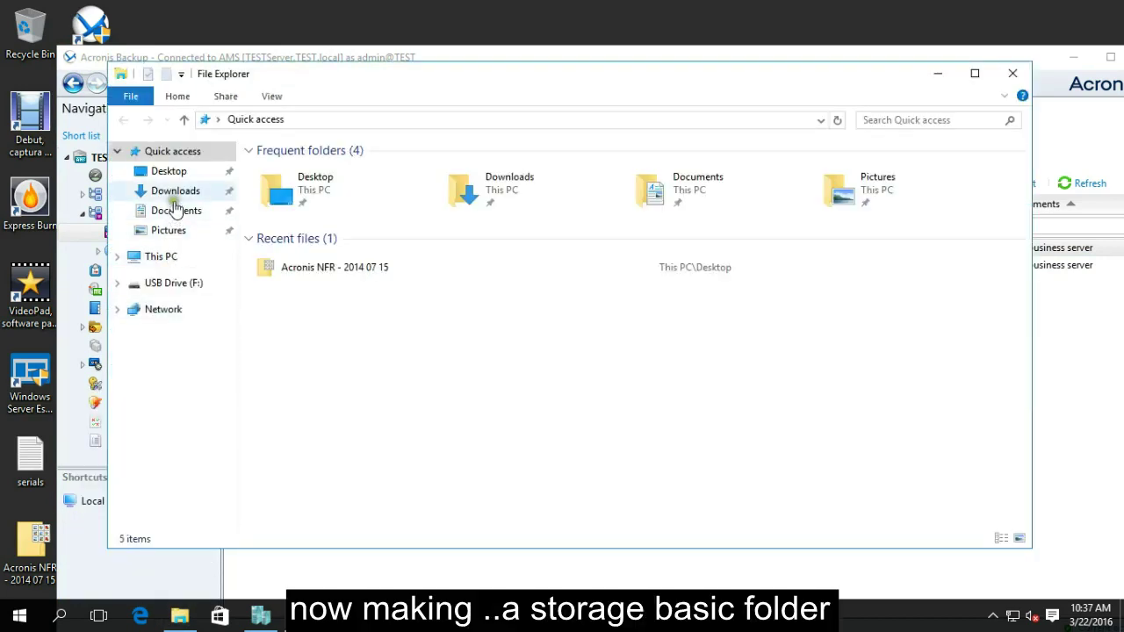
# Add a new folder ACRONISSTORAGE at the root of Local Disk (C:), then close Explorer.
pyautogui.click(156, 255)
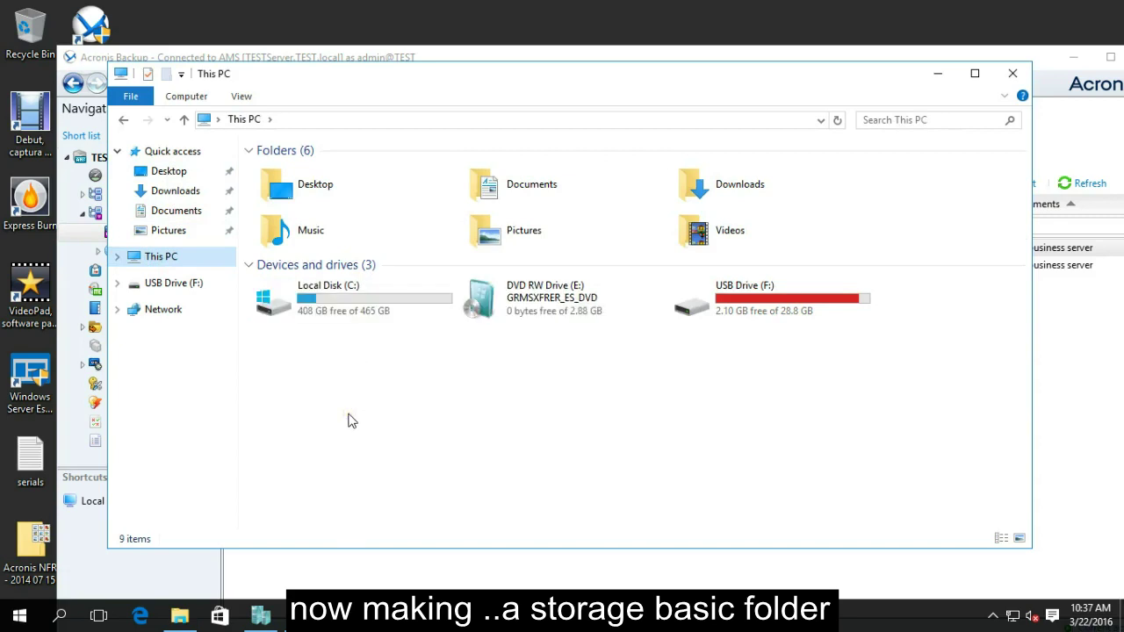
pyautogui.click(344, 301)
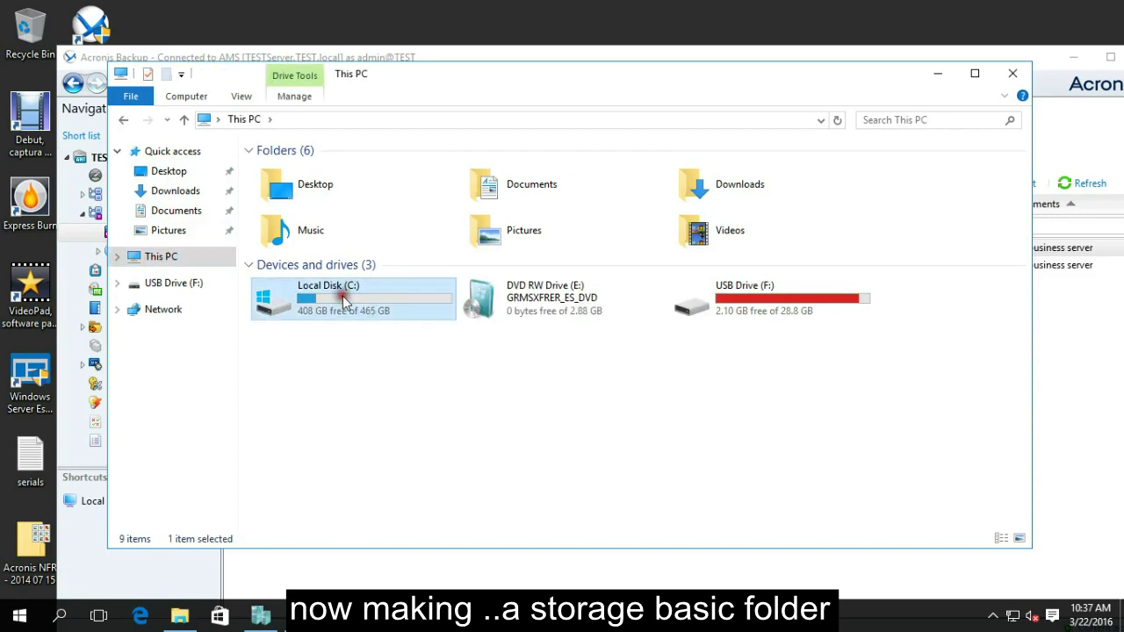
pyautogui.doubleClick(344, 301)
pyautogui.rightClick(301, 363)
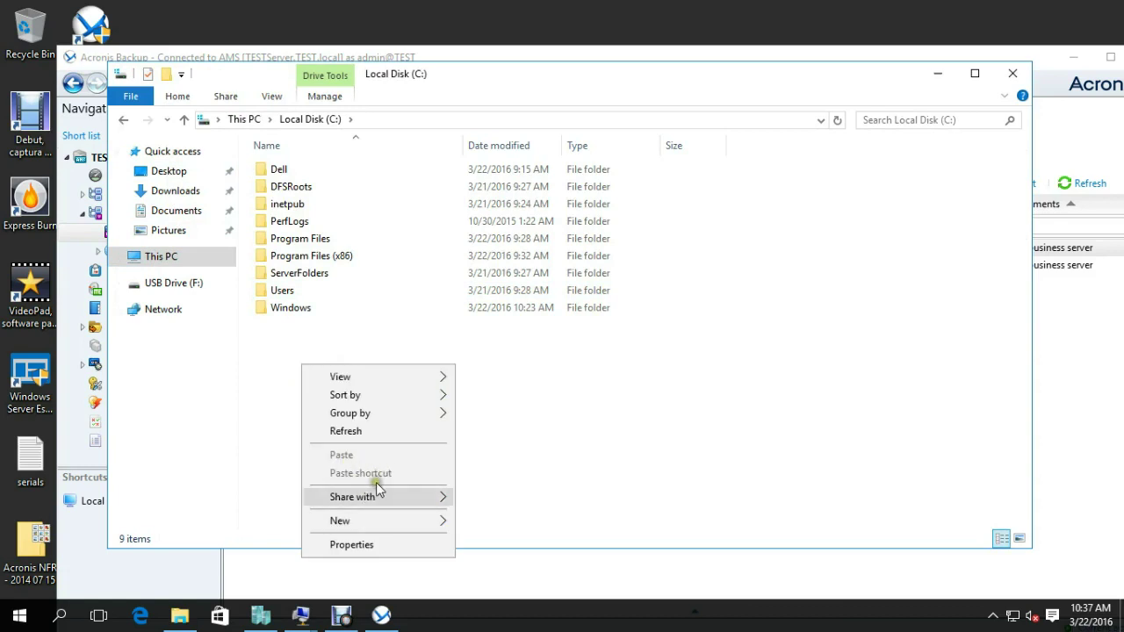
pyautogui.moveTo(389, 522)
pyautogui.click(482, 522)
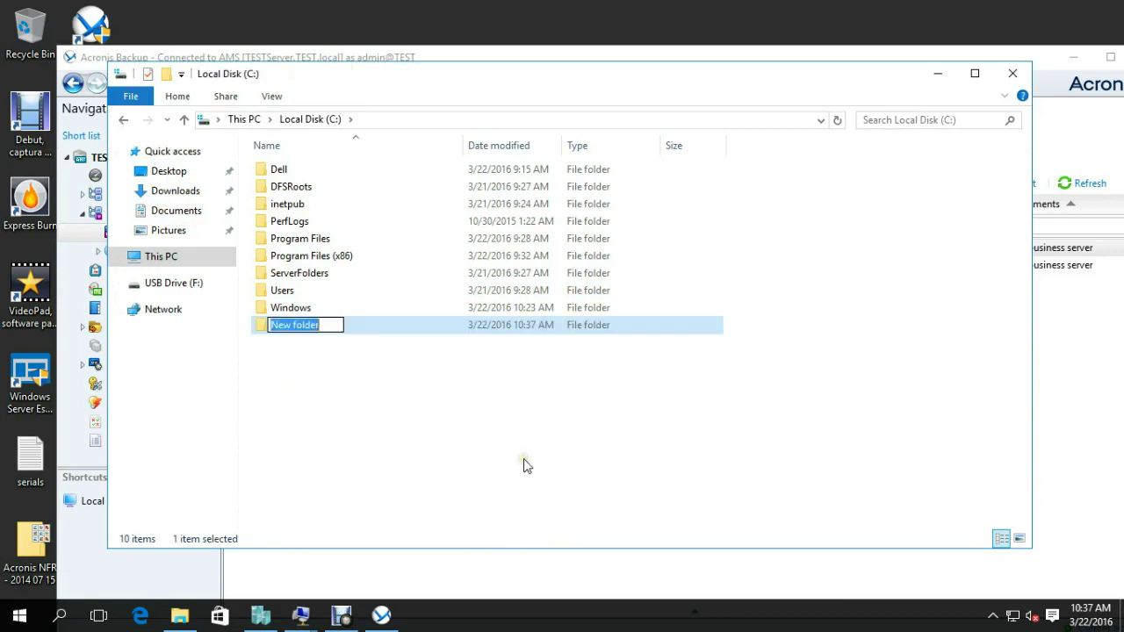
pyautogui.write('ACRONIS')
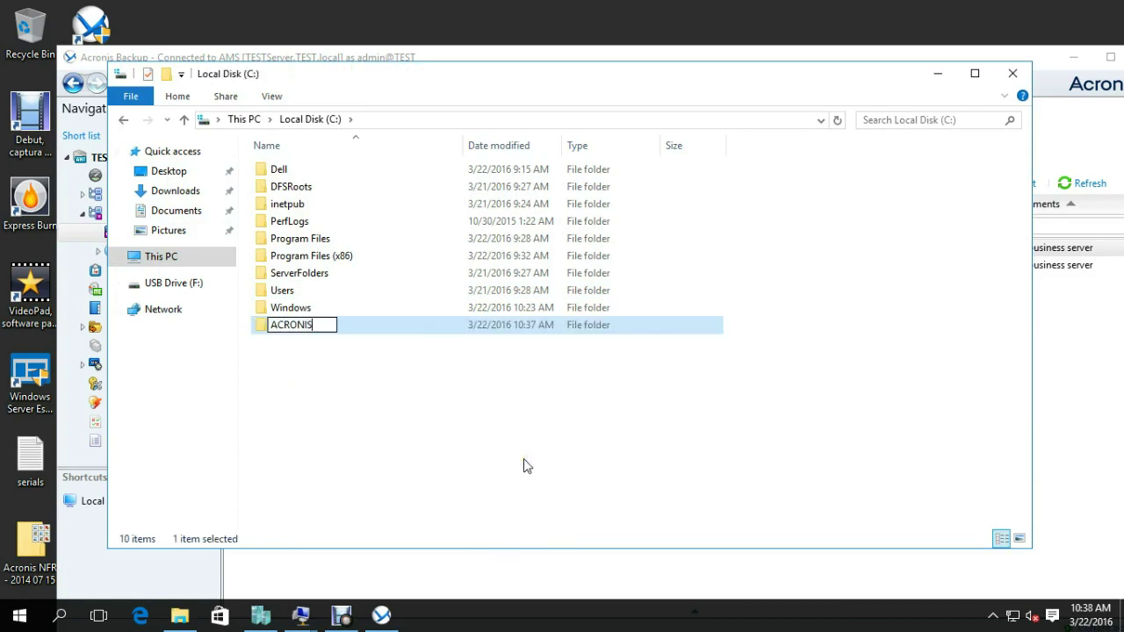
pyautogui.write('STORAGE')
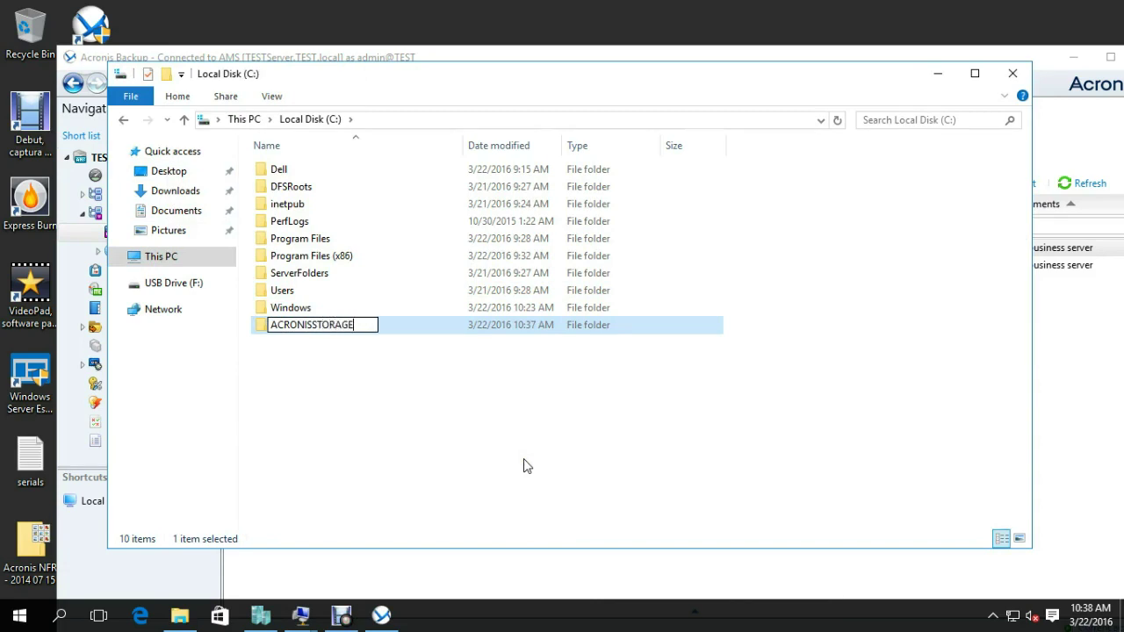
pyautogui.click(524, 465)
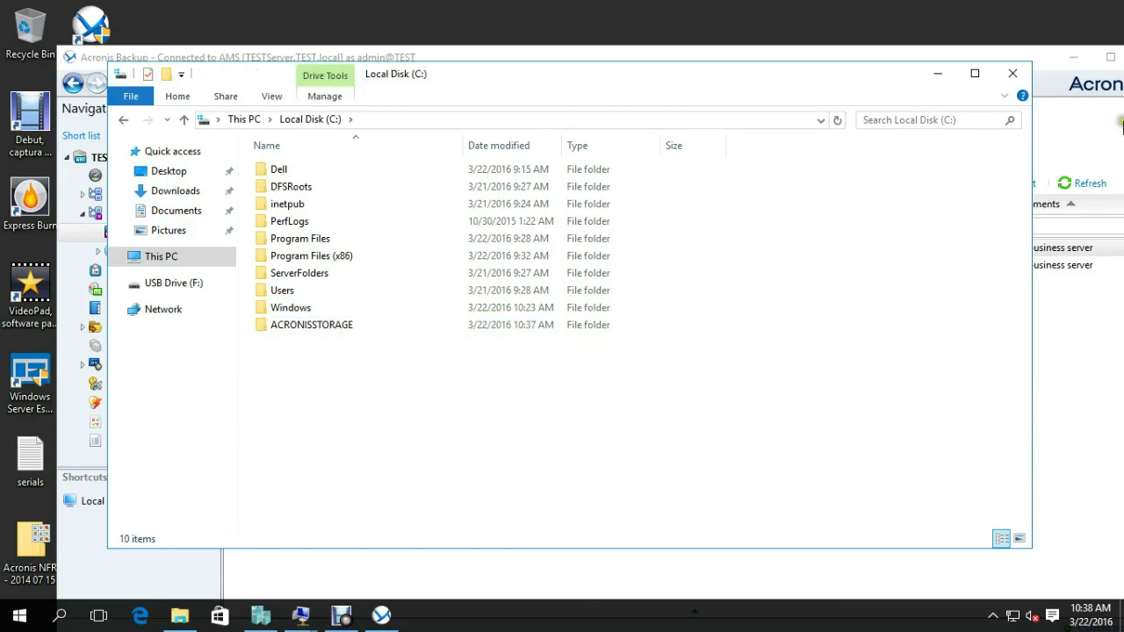
pyautogui.click(1015, 73)
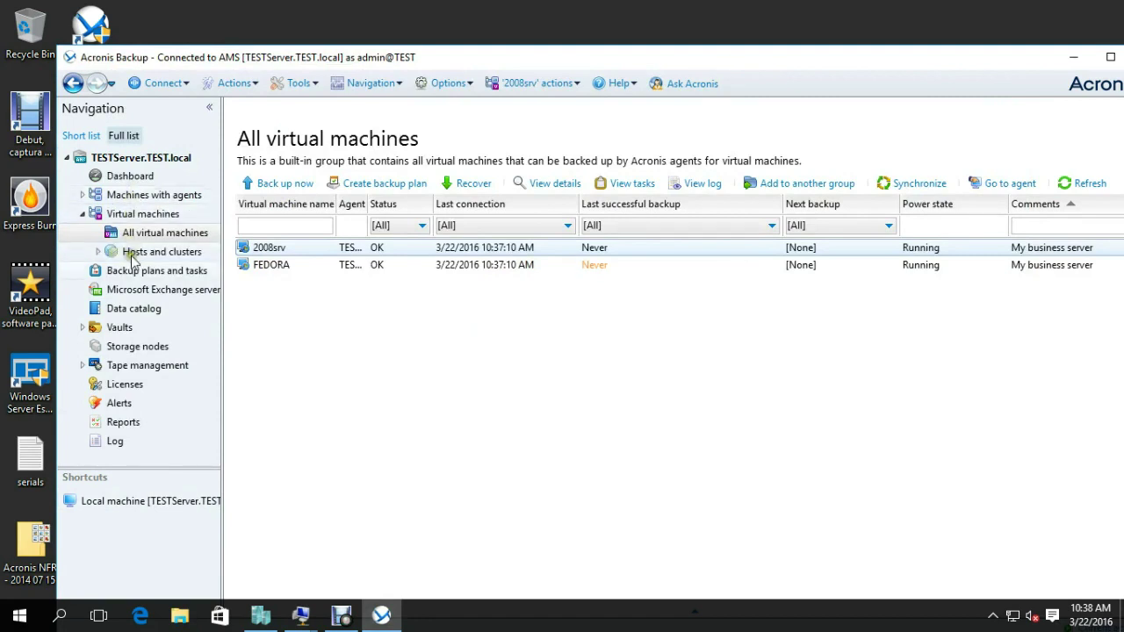
# Start a new centralized vault named ACRONIS with type Managed.
pyautogui.click(119, 329)
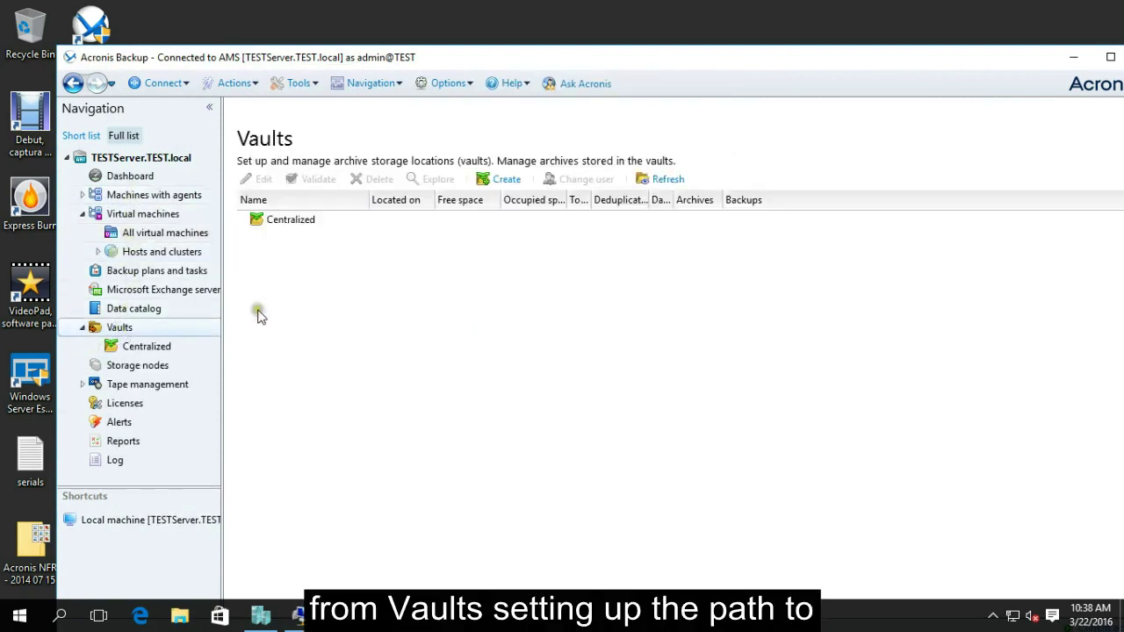
pyautogui.click(499, 181)
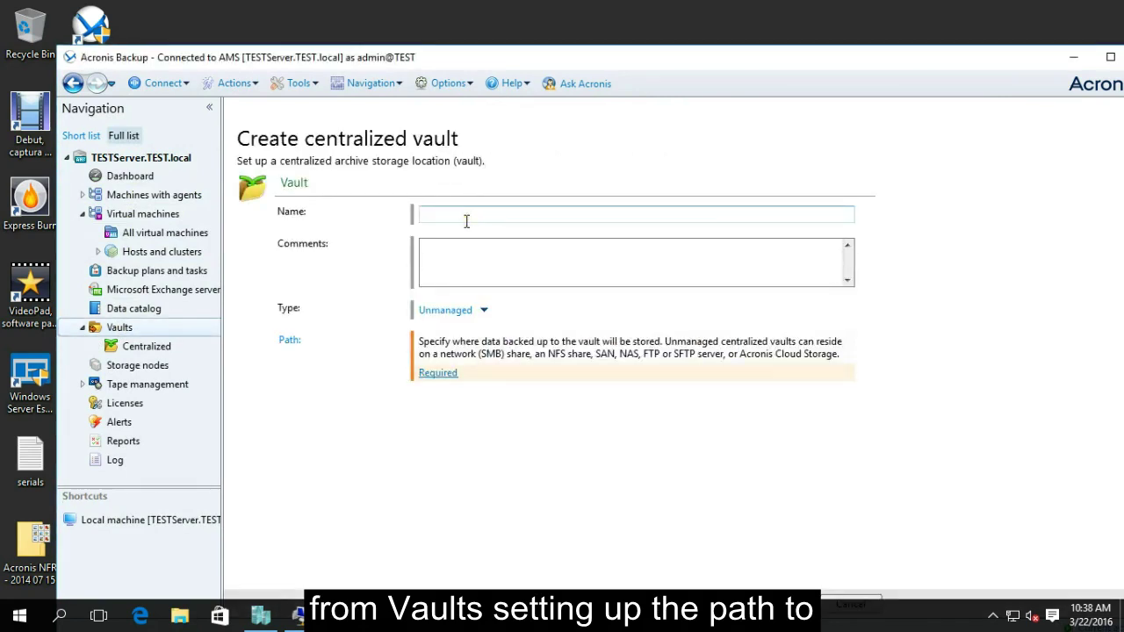
pyautogui.click(466, 221)
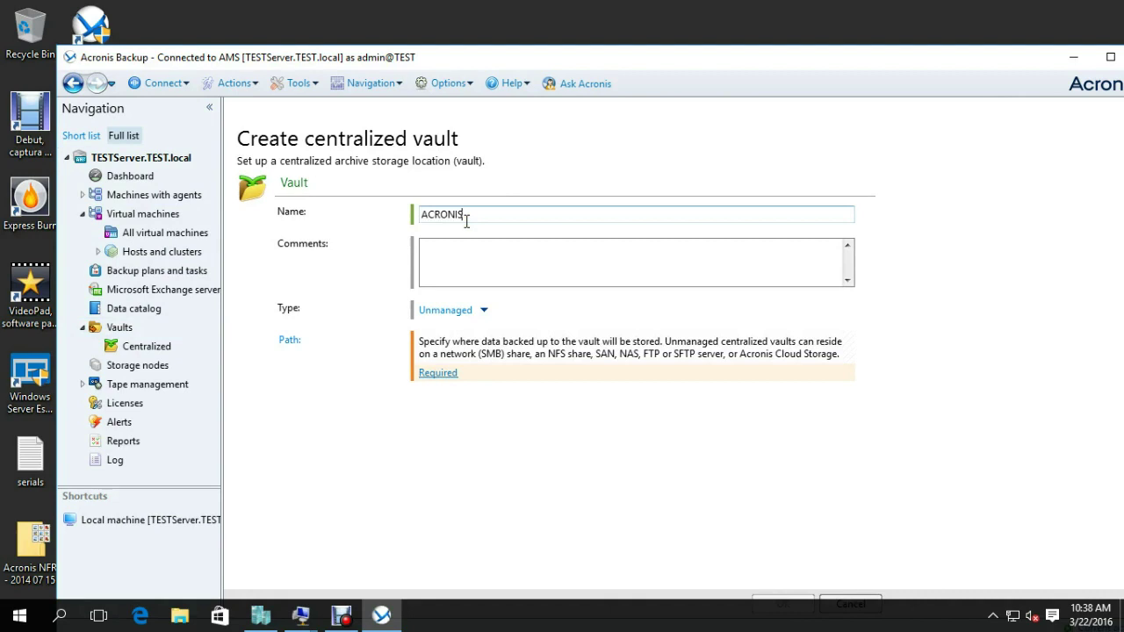
pyautogui.click(479, 309)
pyautogui.click(449, 327)
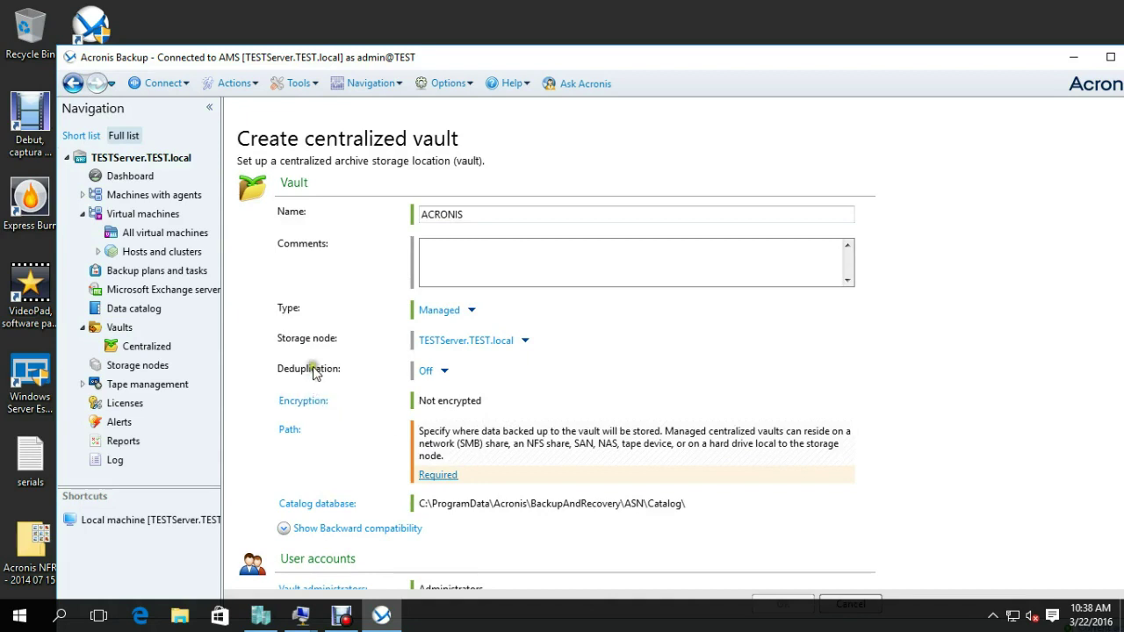
# Turn deduplication On for the vault and bring up its Path chooser.
pyautogui.click(443, 371)
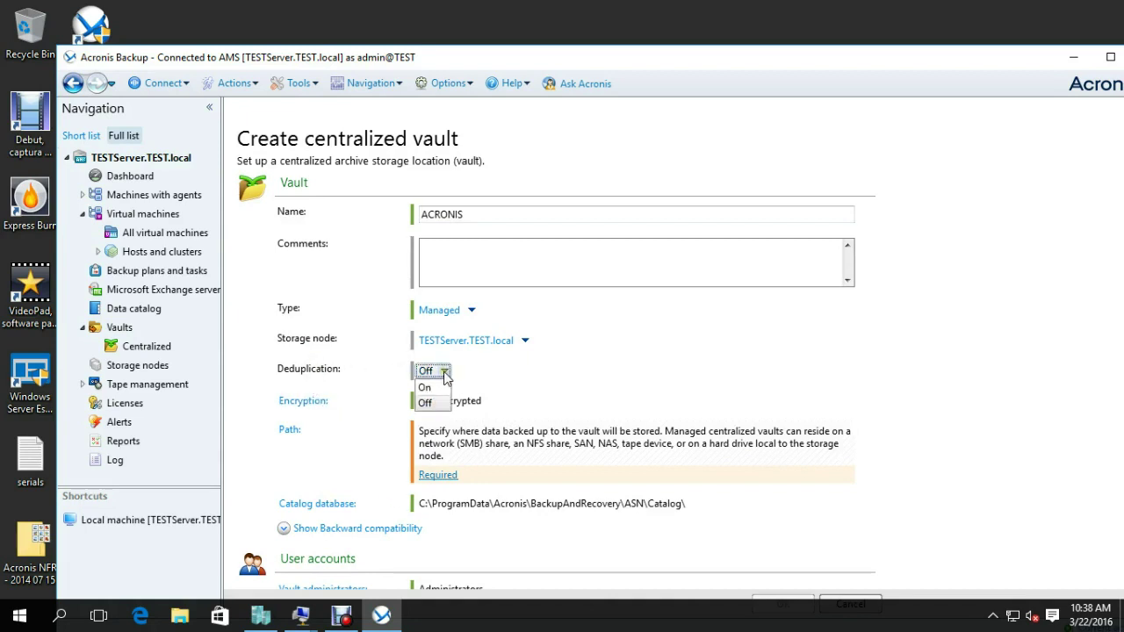
pyautogui.click(427, 392)
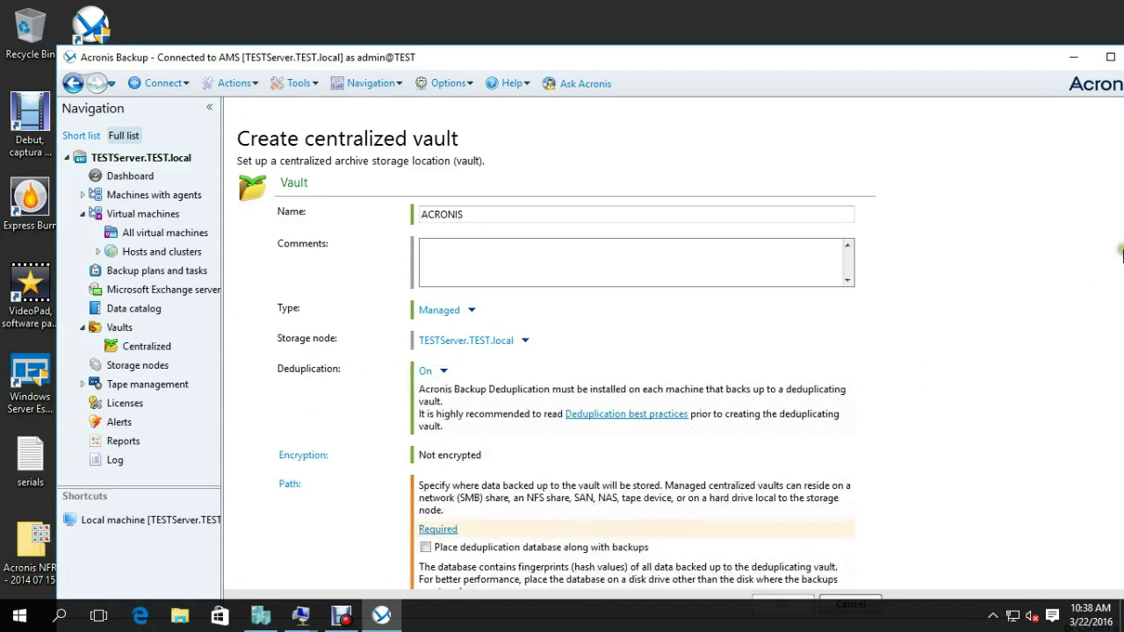
pyautogui.scroll(-3, 933, 325)
pyautogui.scroll(-3, 938, 330)
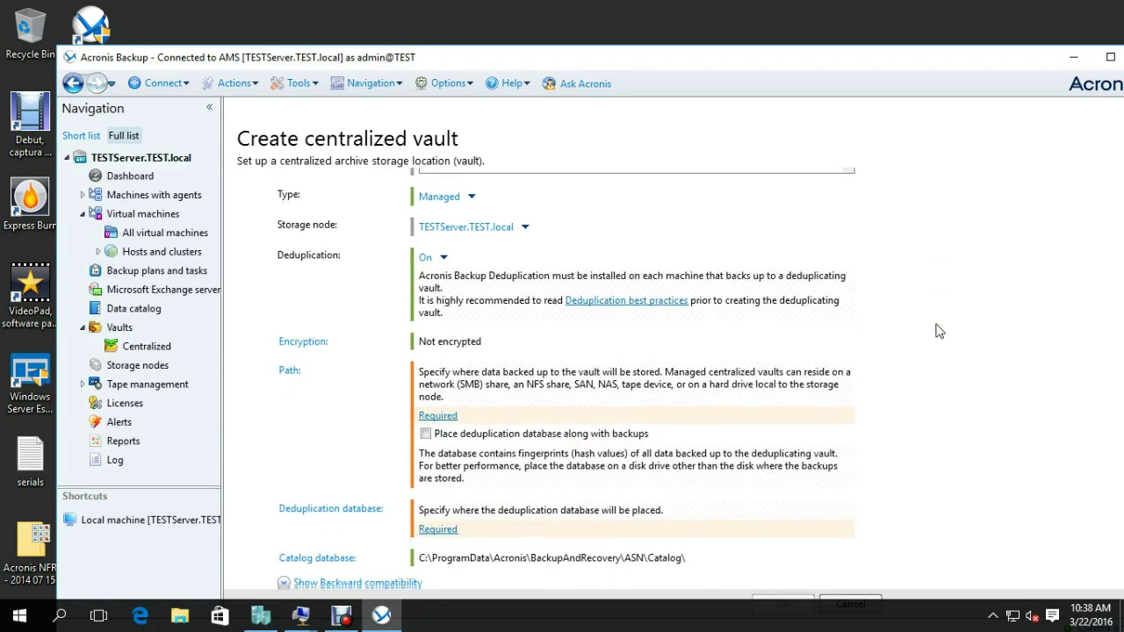
pyautogui.scroll(-2, 938, 330)
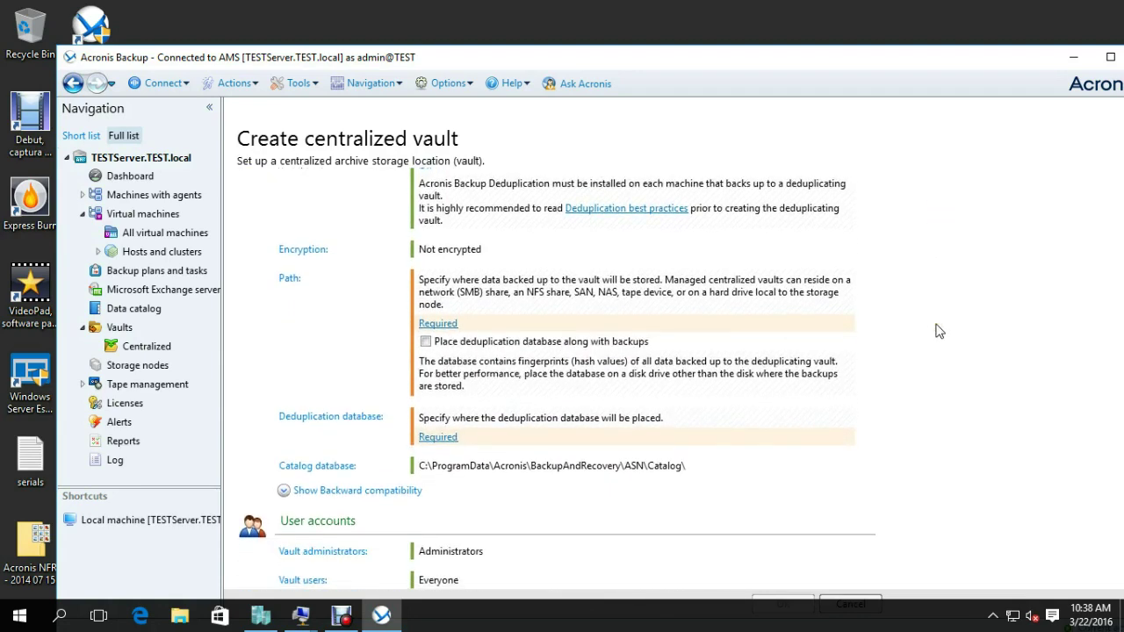
pyautogui.click(432, 283)
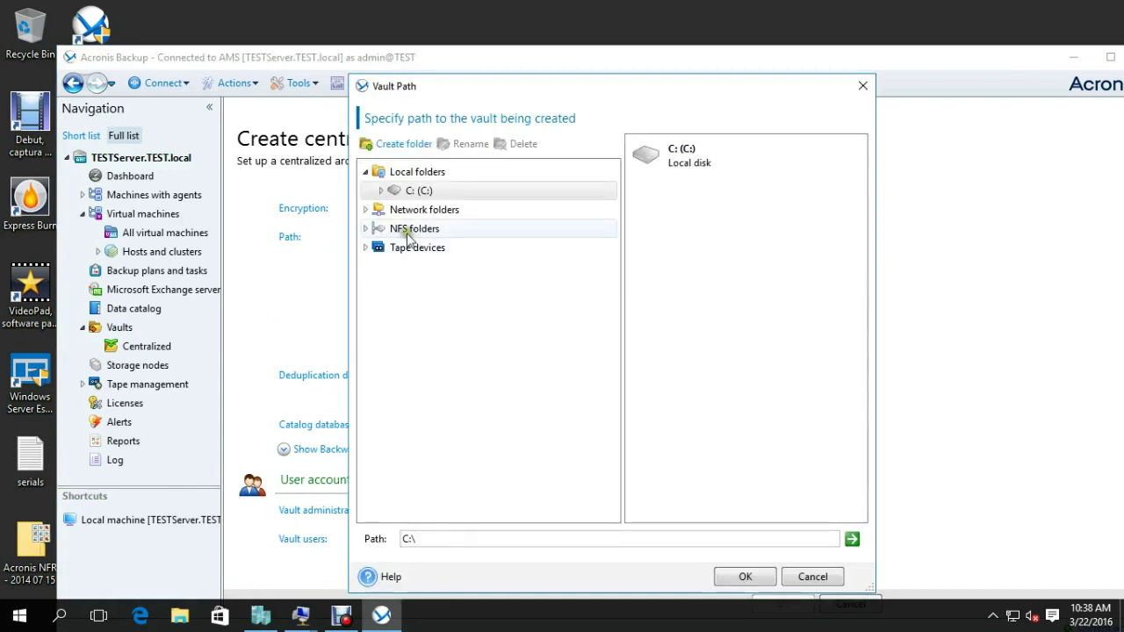
# Set the vault path to C:\ACRONISSTORAGE\.
pyautogui.click(380, 192)
pyautogui.click(459, 230)
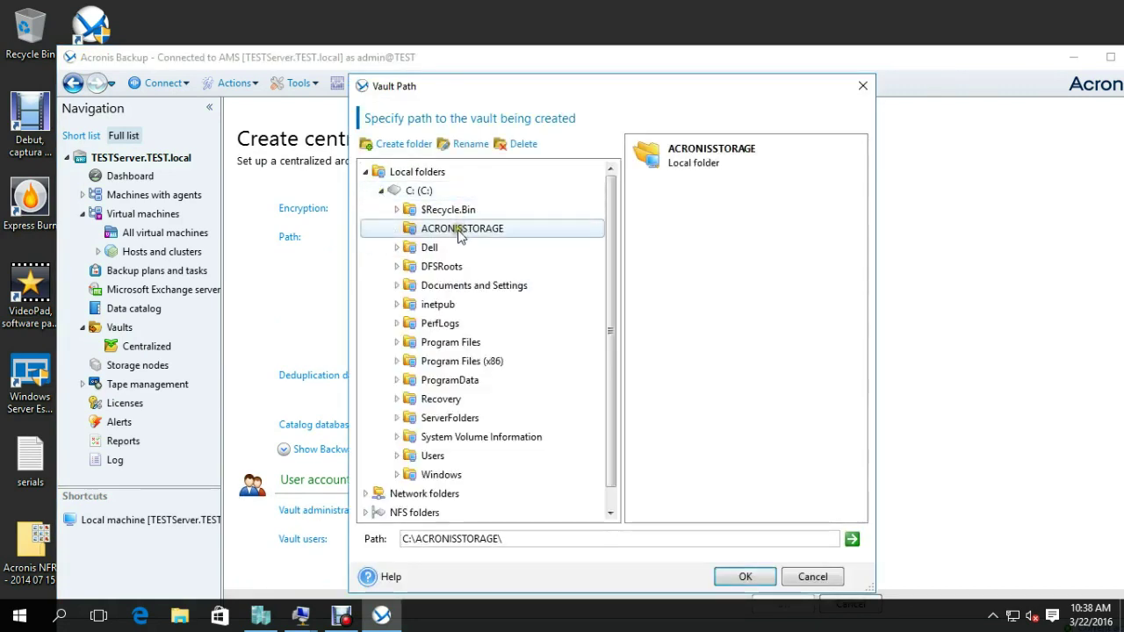
pyautogui.click(742, 577)
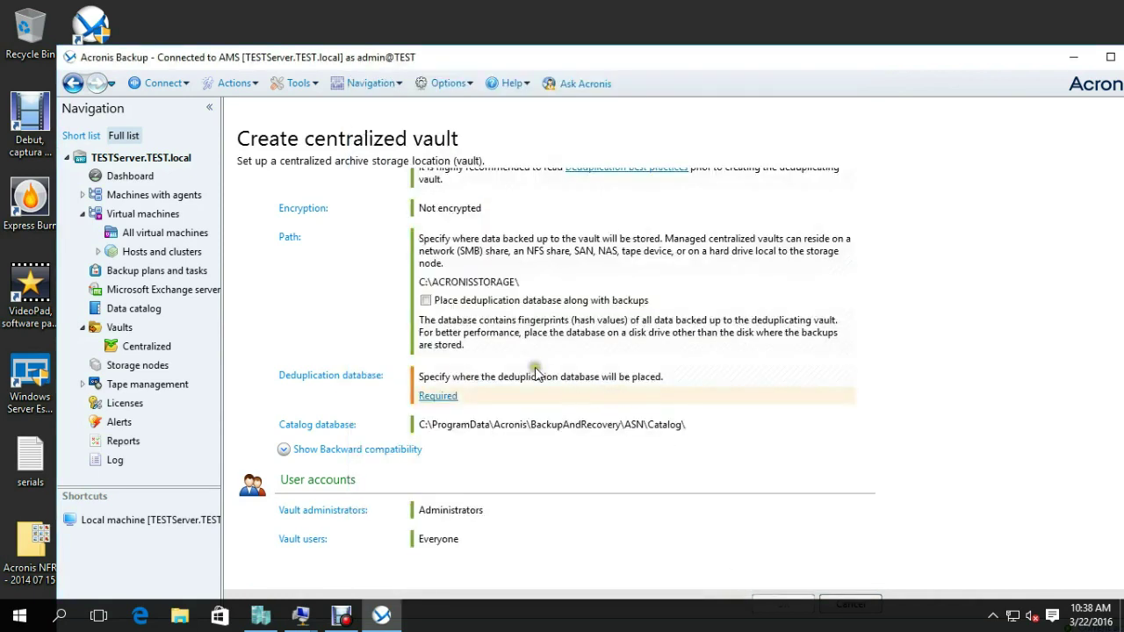
# Keep Administrators as the vault administrators and attempt to finish the vault.
pyautogui.click(428, 479)
pyautogui.click(445, 517)
pyautogui.click(340, 514)
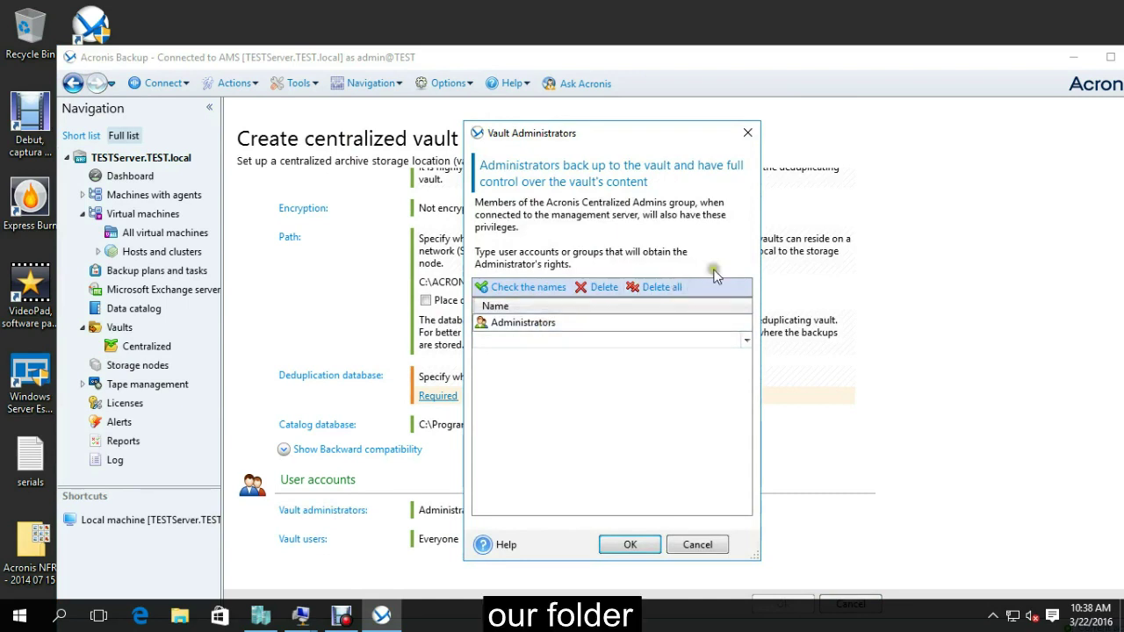
pyautogui.click(625, 545)
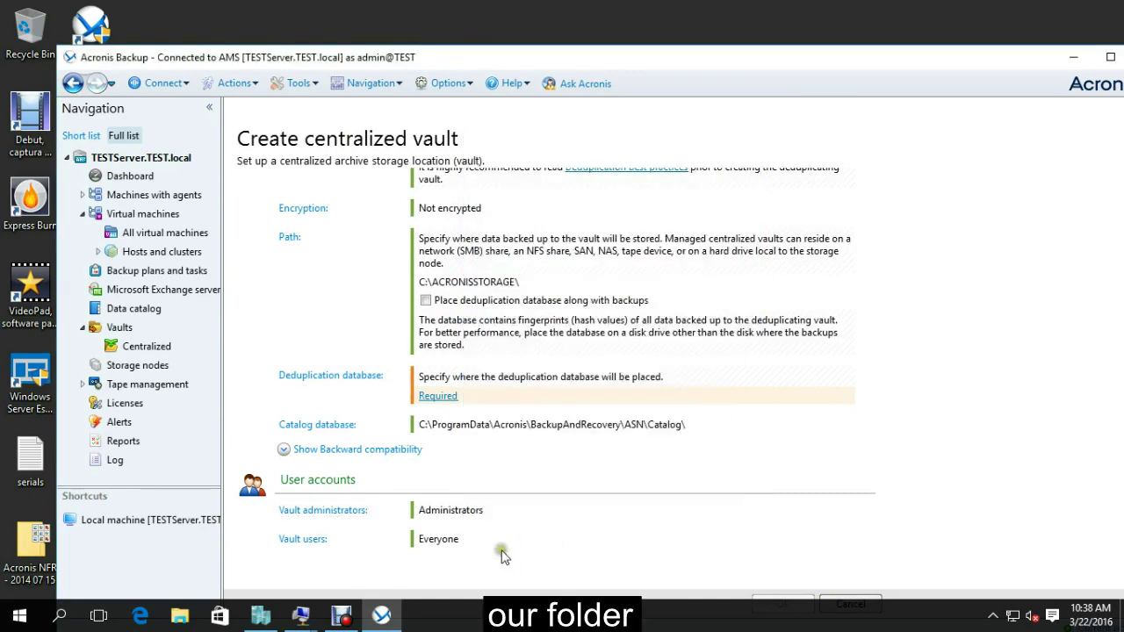
pyautogui.click(770, 605)
pyautogui.scroll(-2, 863, 486)
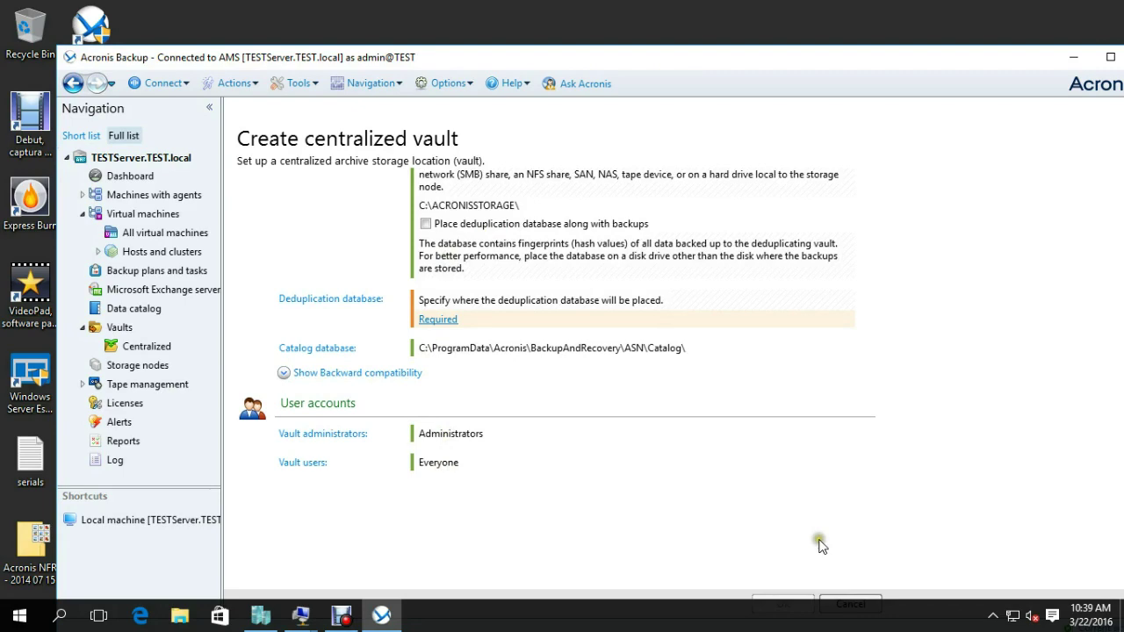
# Turn the vault's backward compatibility setting on.
pyautogui.scroll(4, 562, 421)
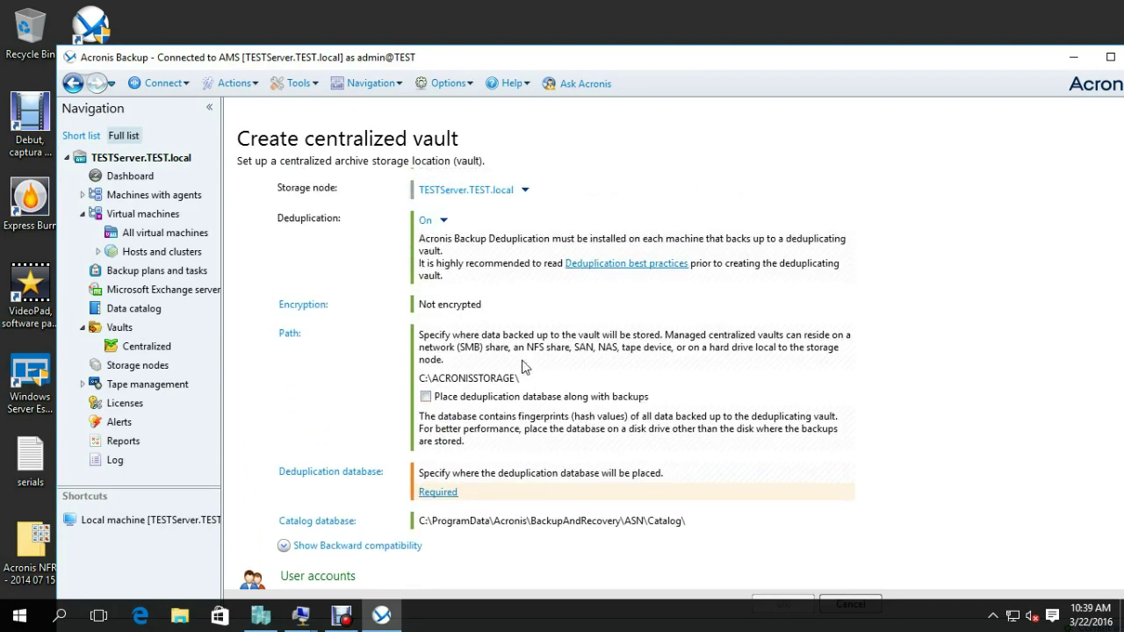
pyautogui.scroll(2, 523, 360)
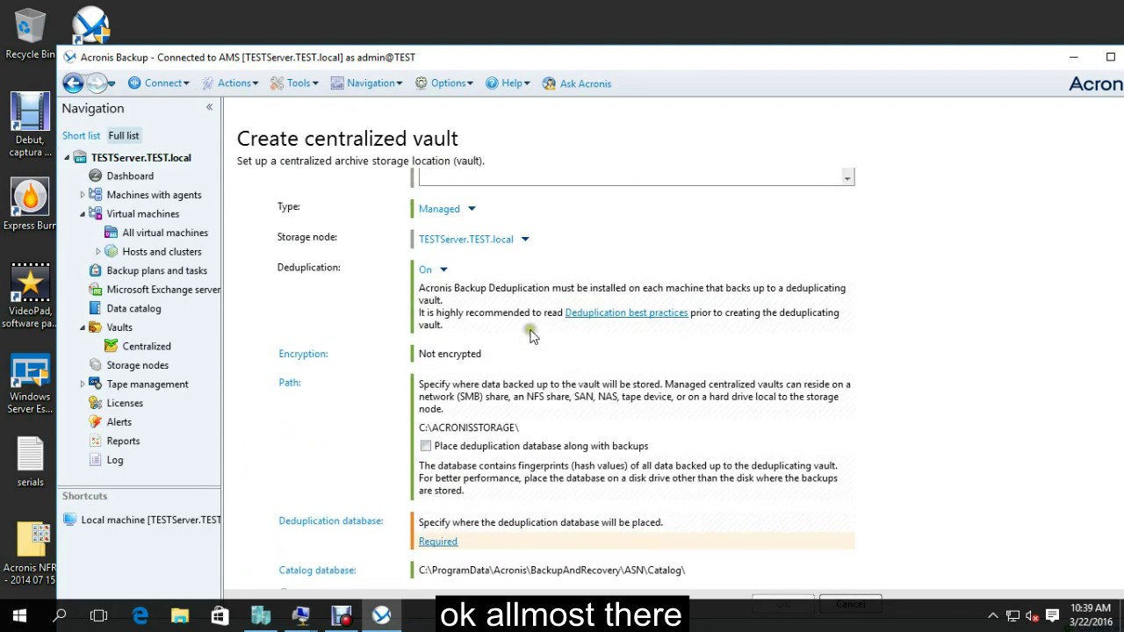
pyautogui.scroll(3, 526, 351)
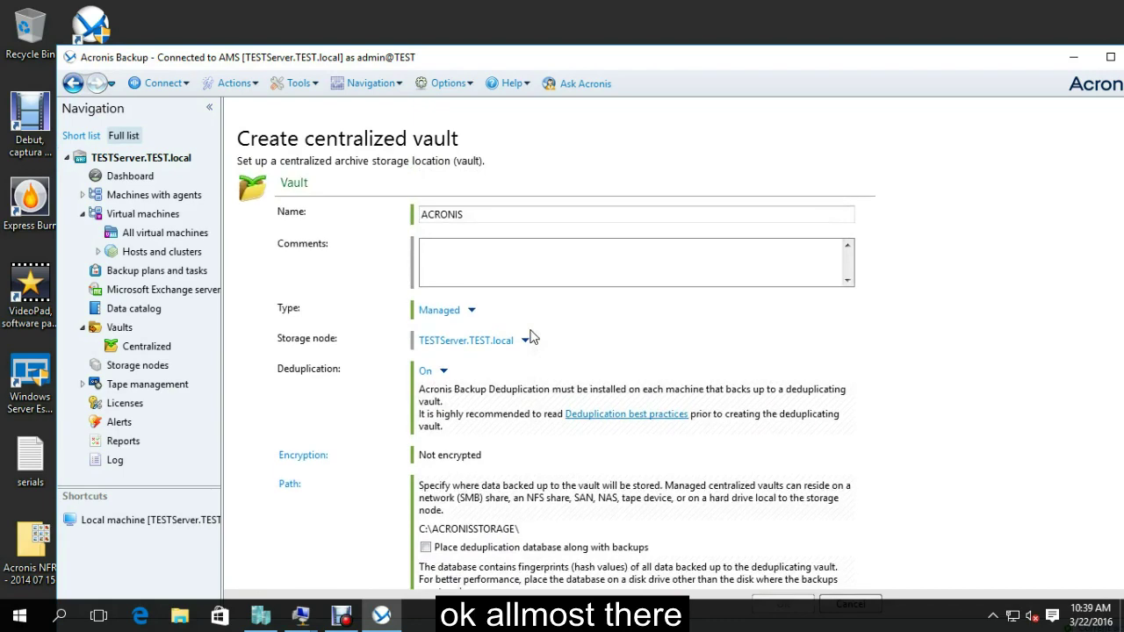
pyautogui.scroll(-7, 530, 337)
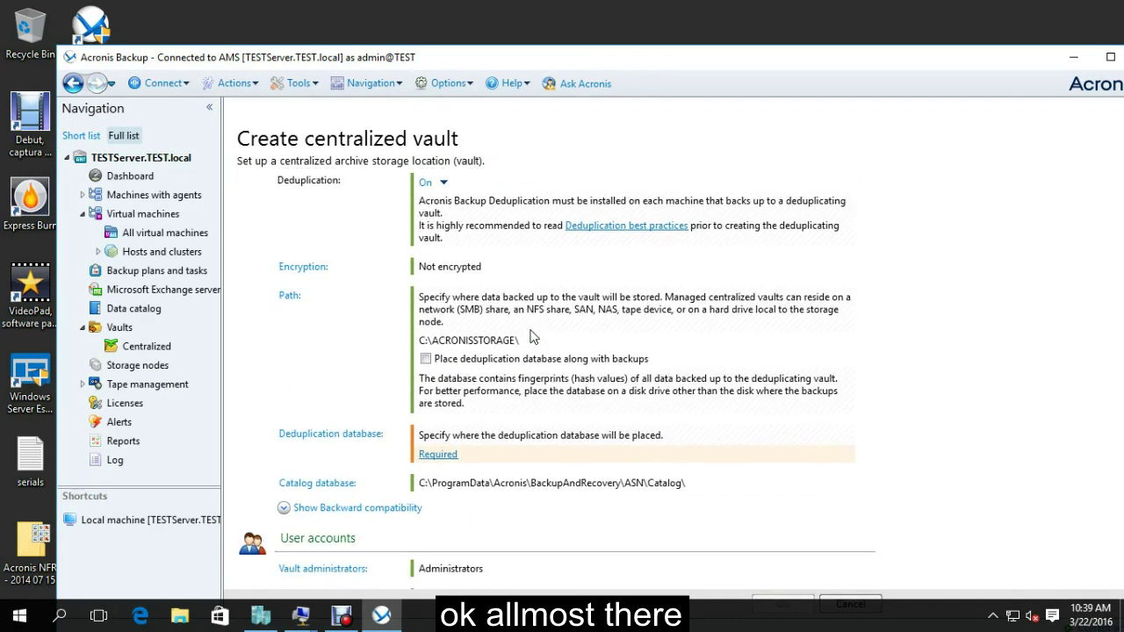
pyautogui.scroll(-1, 530, 336)
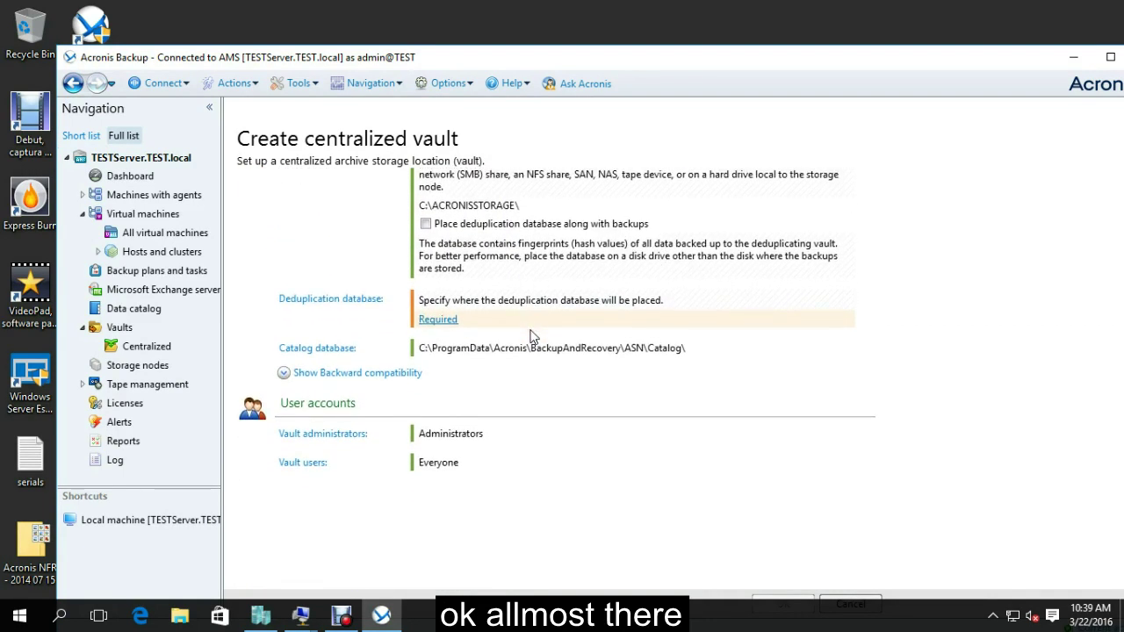
pyautogui.click(439, 364)
pyautogui.click(291, 376)
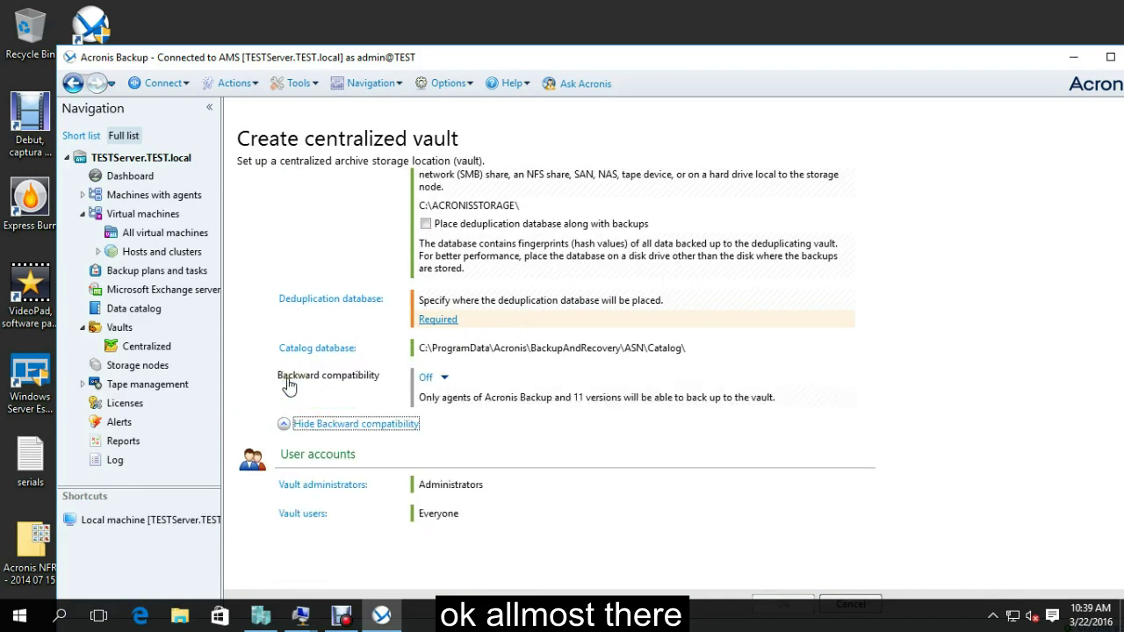
pyautogui.click(444, 384)
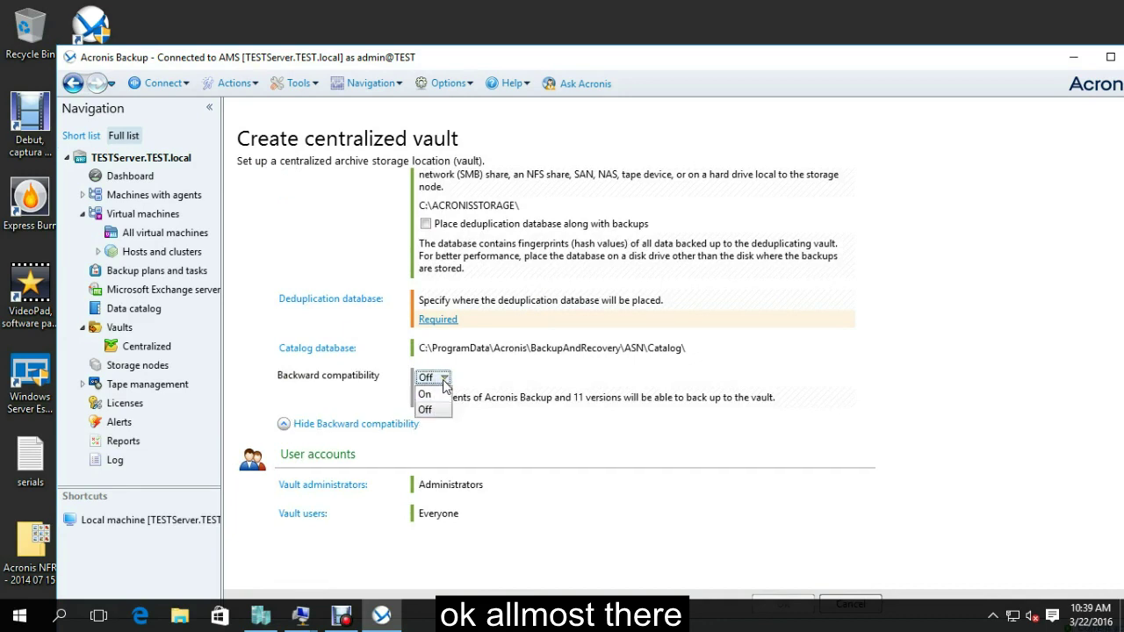
pyautogui.click(426, 405)
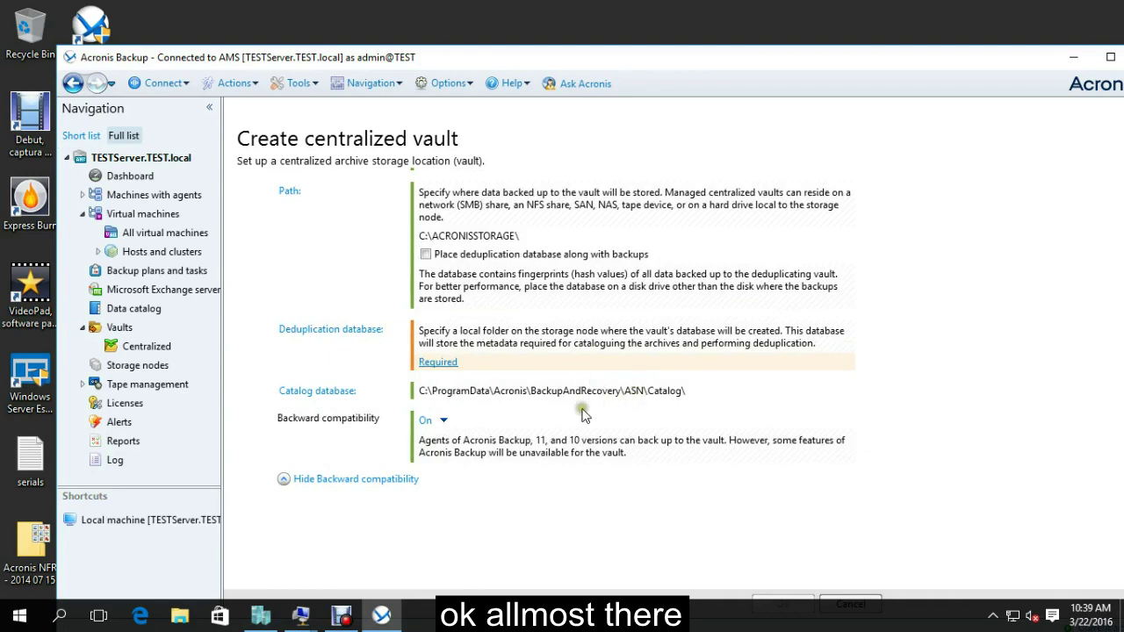
# Place the deduplication database along with backups and create the ACRONIS vault.
pyautogui.scroll(-1, 396, 340)
pyautogui.scroll(-2, 397, 340)
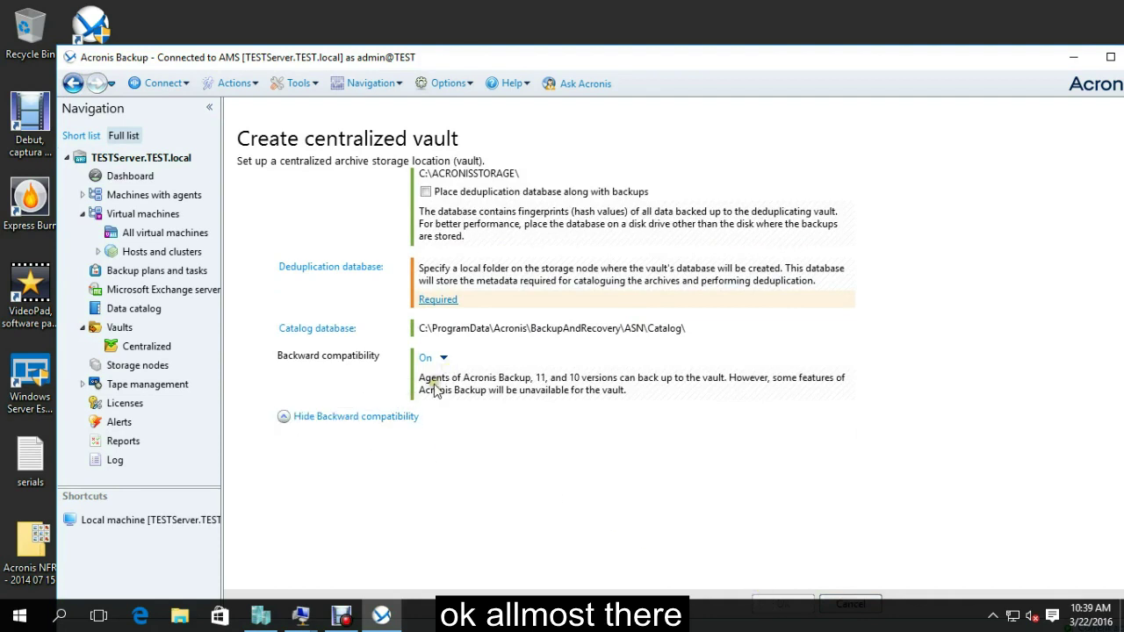
pyautogui.scroll(3, 357, 399)
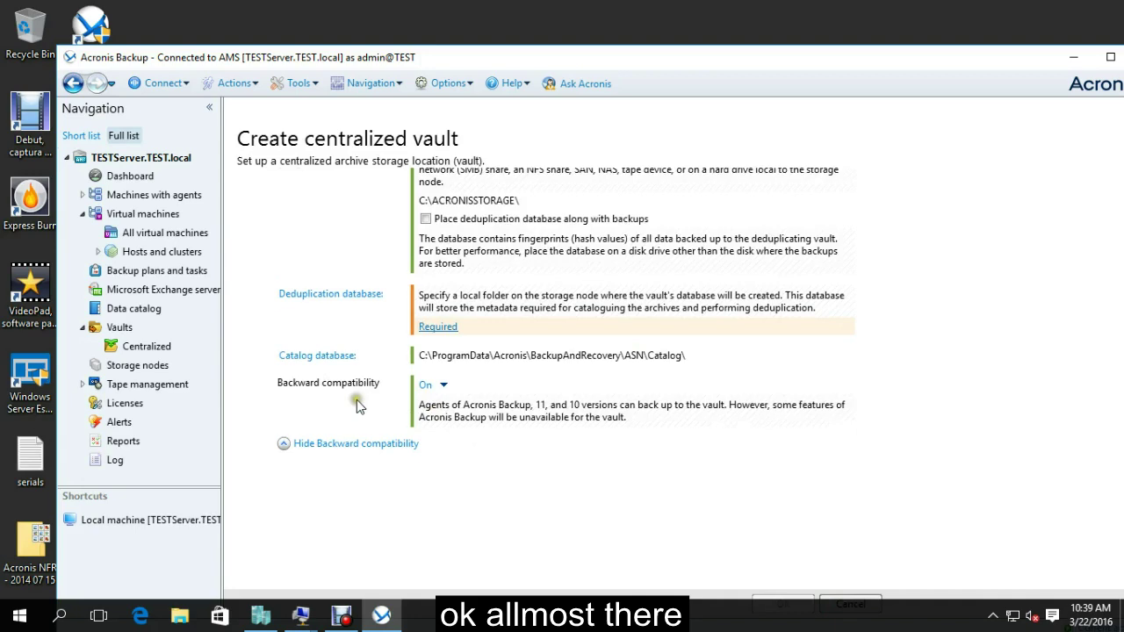
pyautogui.scroll(5, 356, 401)
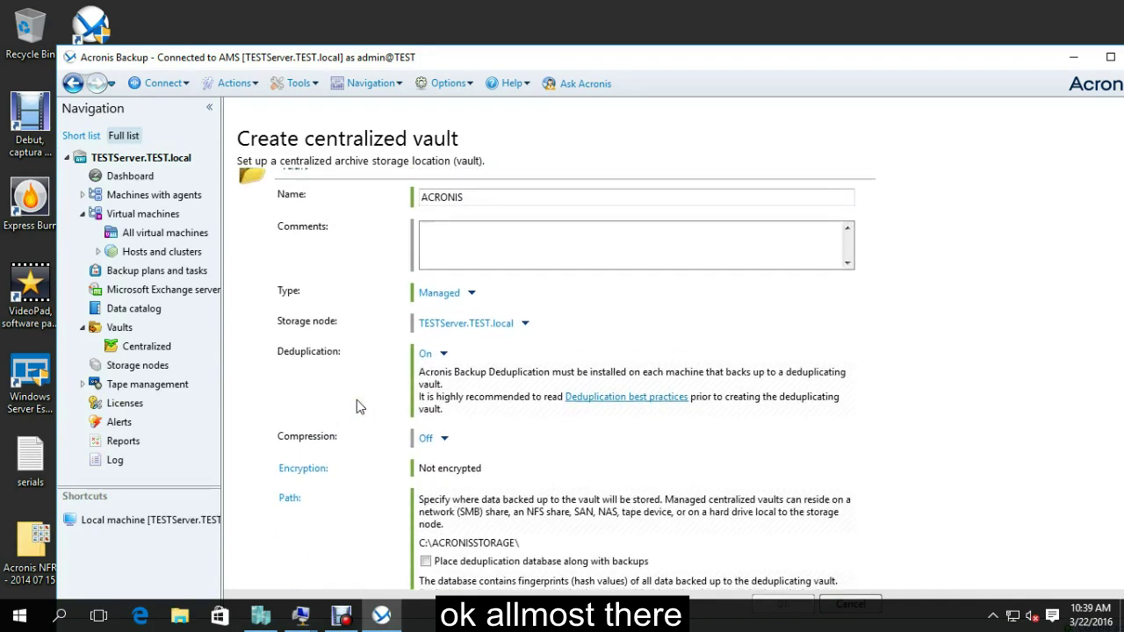
pyautogui.scroll(-1, 376, 214)
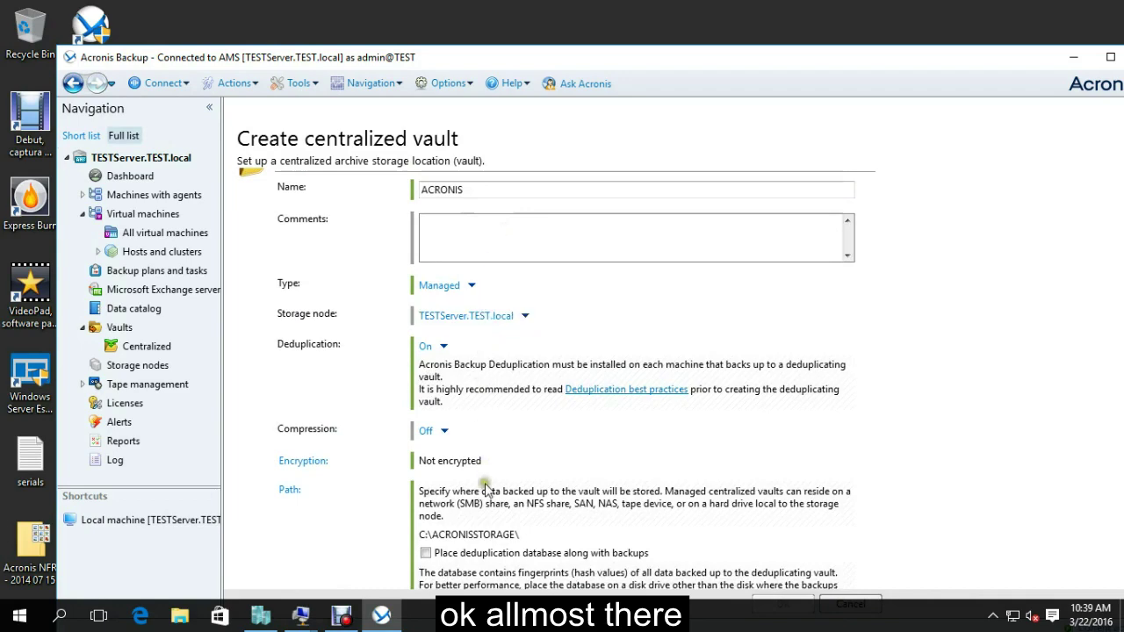
pyautogui.scroll(-1, 930, 476)
pyautogui.scroll(-3, 931, 476)
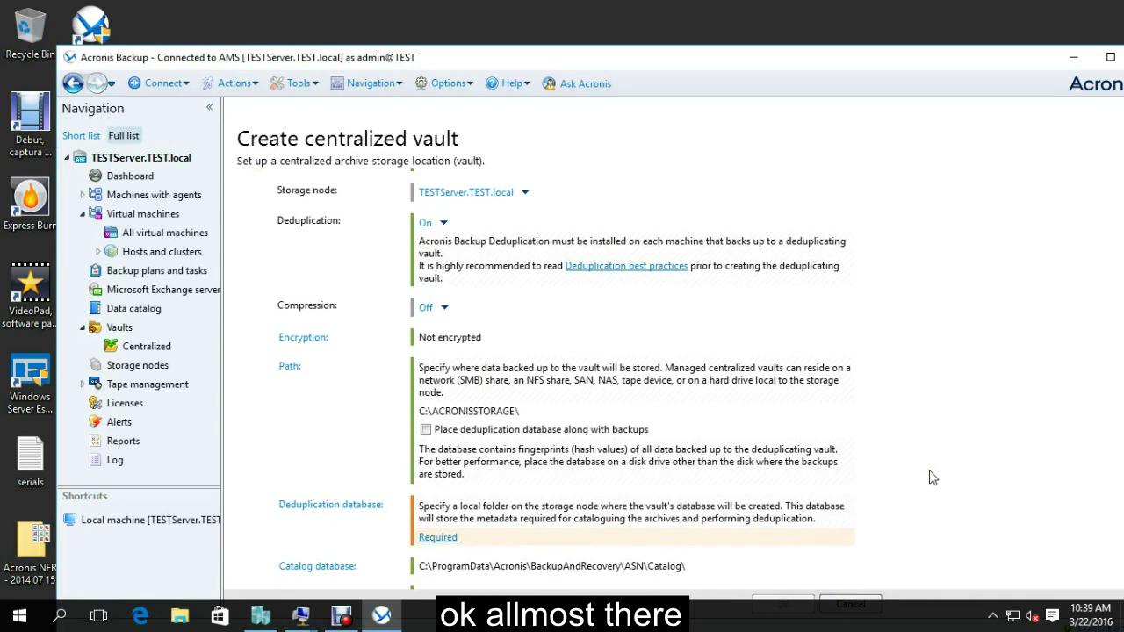
pyautogui.click(428, 430)
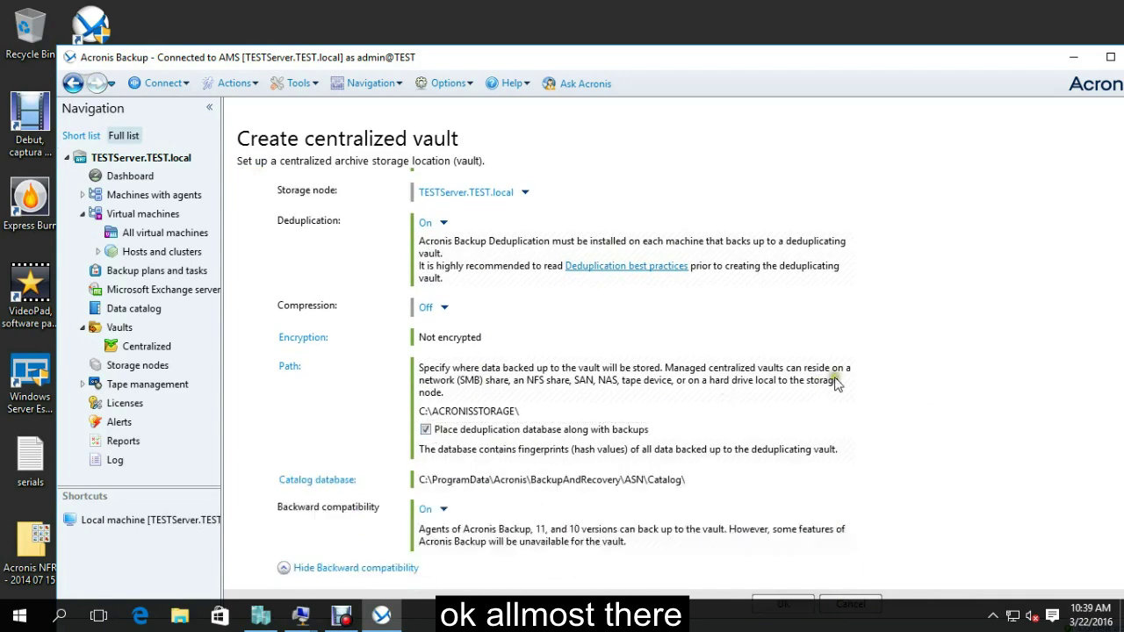
pyautogui.scroll(-3, 847, 378)
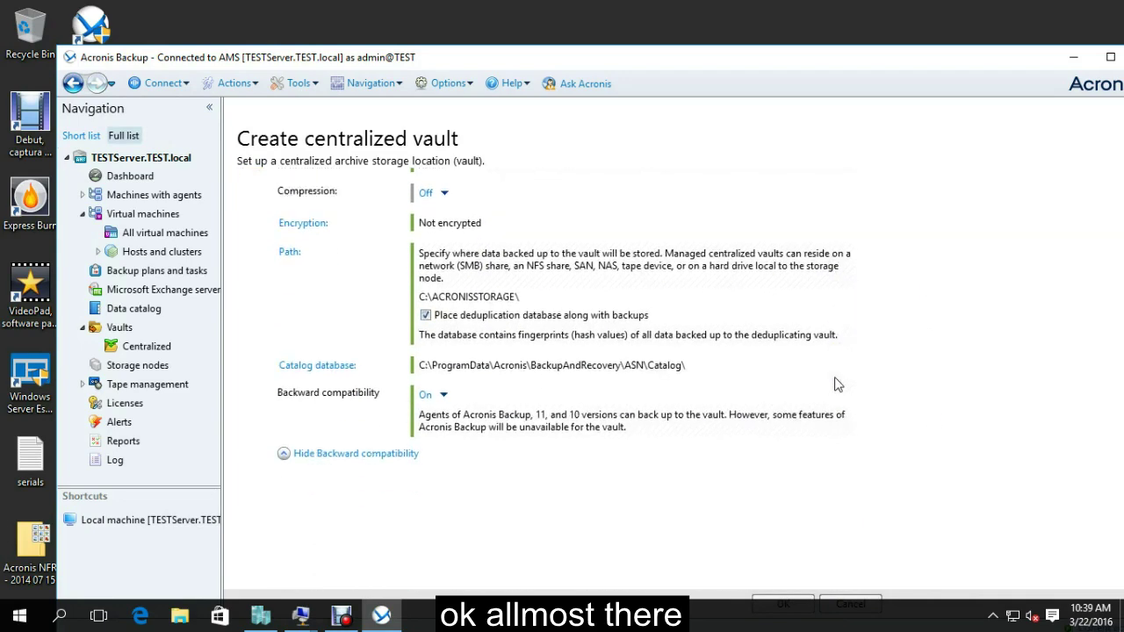
pyautogui.click(799, 604)
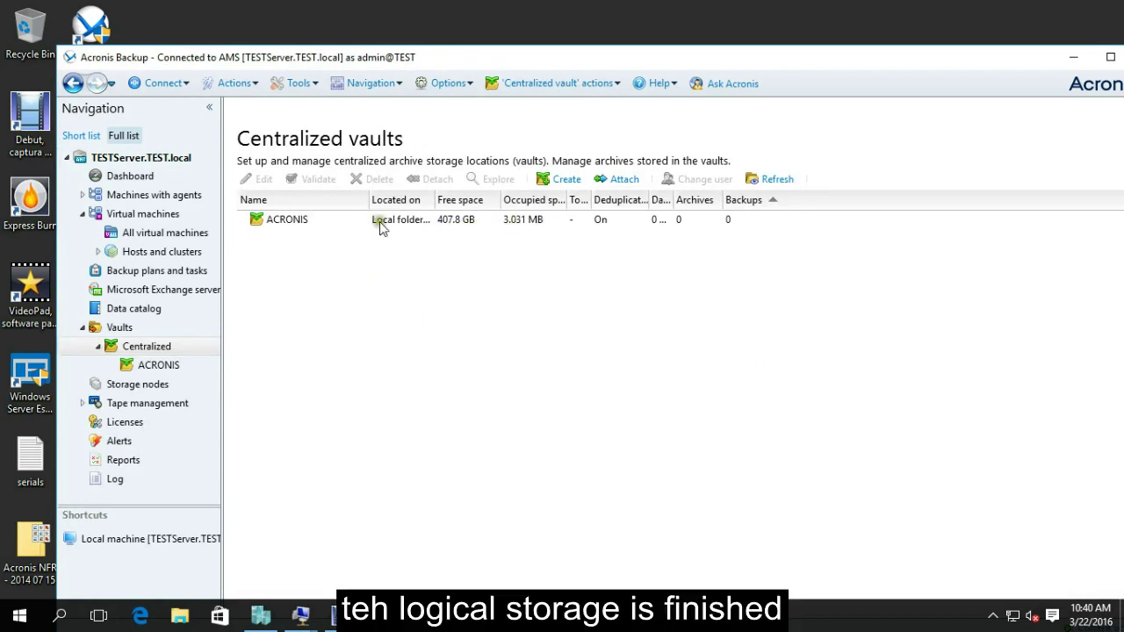
# From All virtual machines, start Back up now for the FEDORA machine.
pyautogui.click(139, 215)
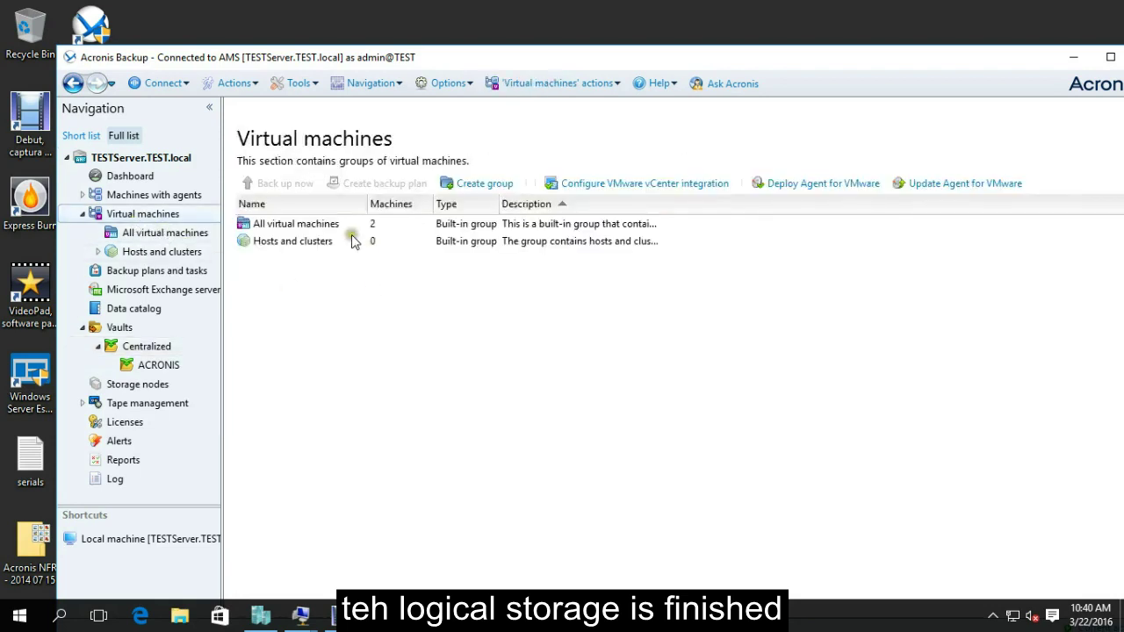
pyautogui.doubleClick(323, 226)
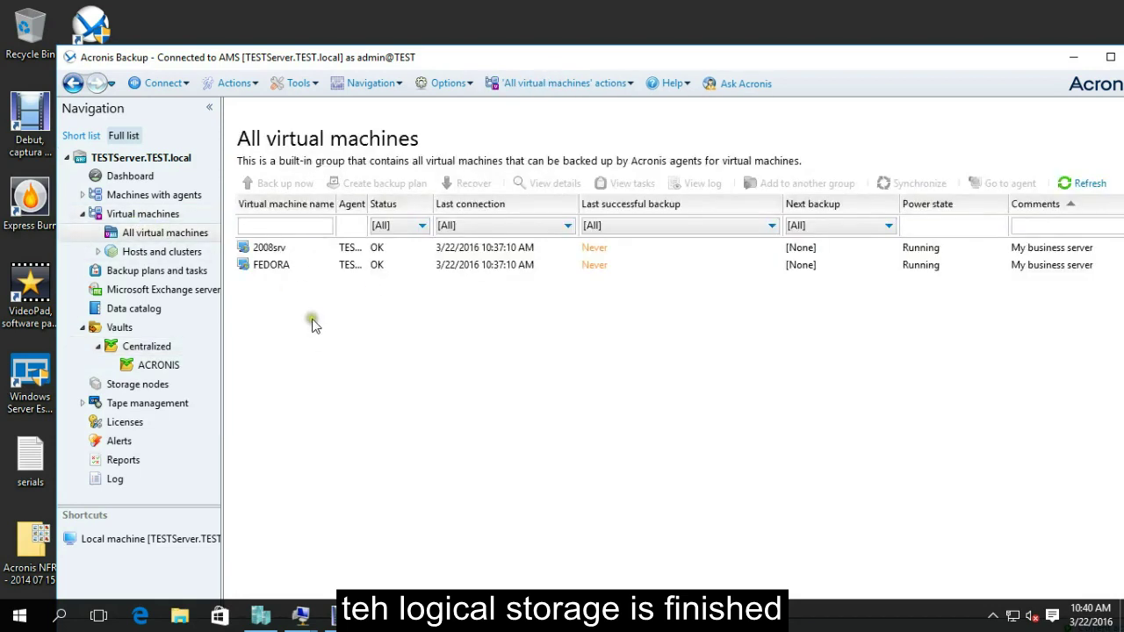
pyautogui.rightClick(276, 265)
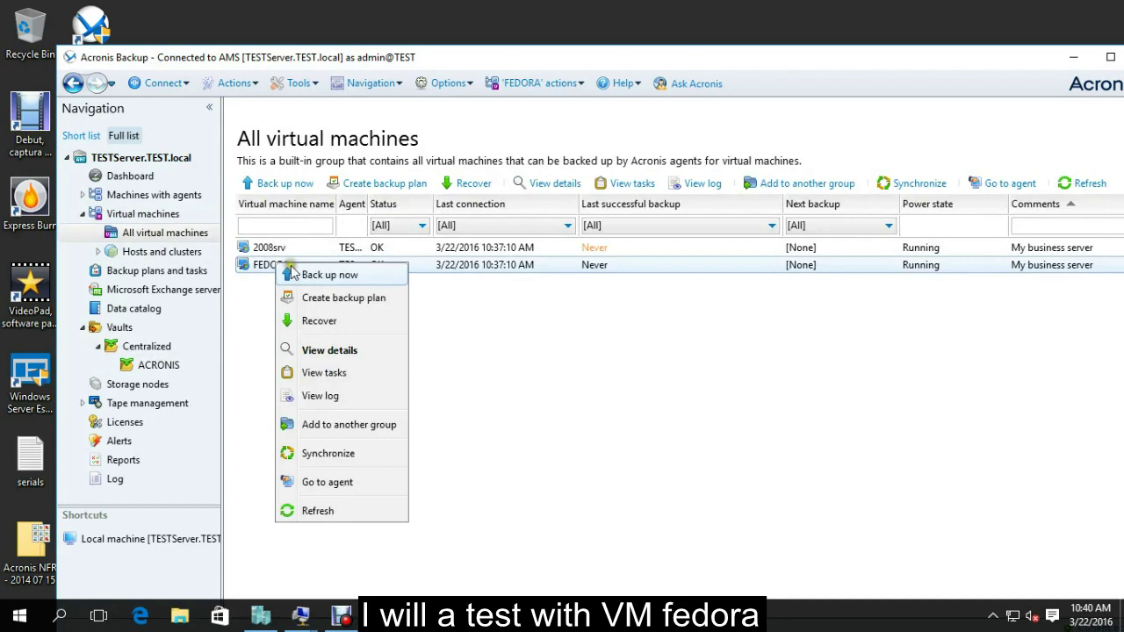
pyautogui.click(314, 275)
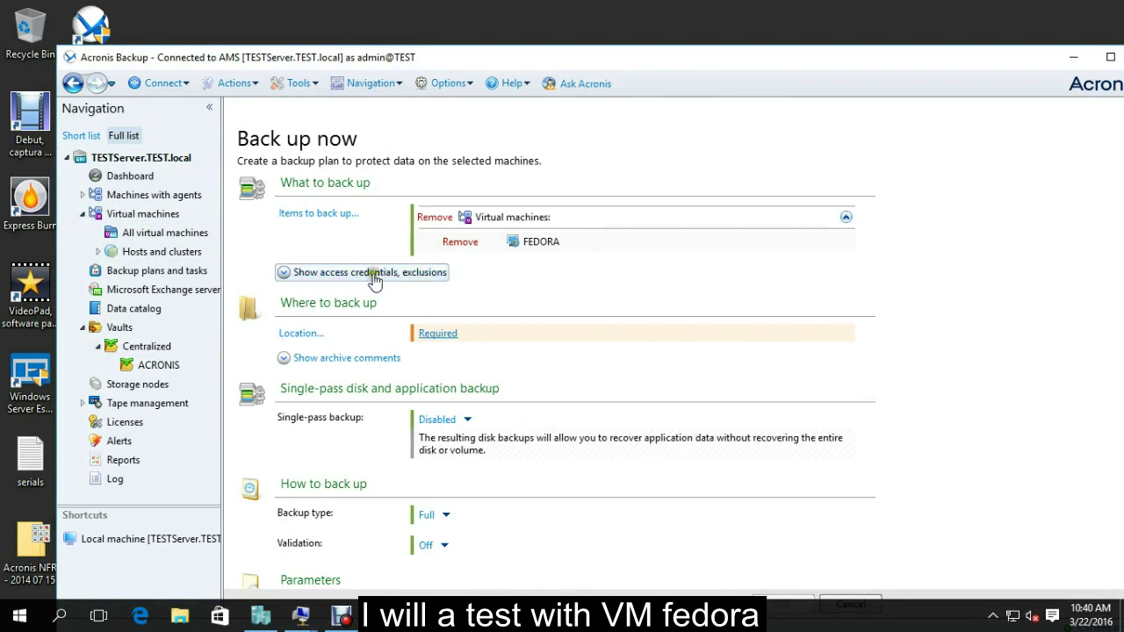
# Choose the centralized ACRONIS vault as location with archive name [Machine Name]_Archive(1)FEDORA.
pyautogui.click(306, 336)
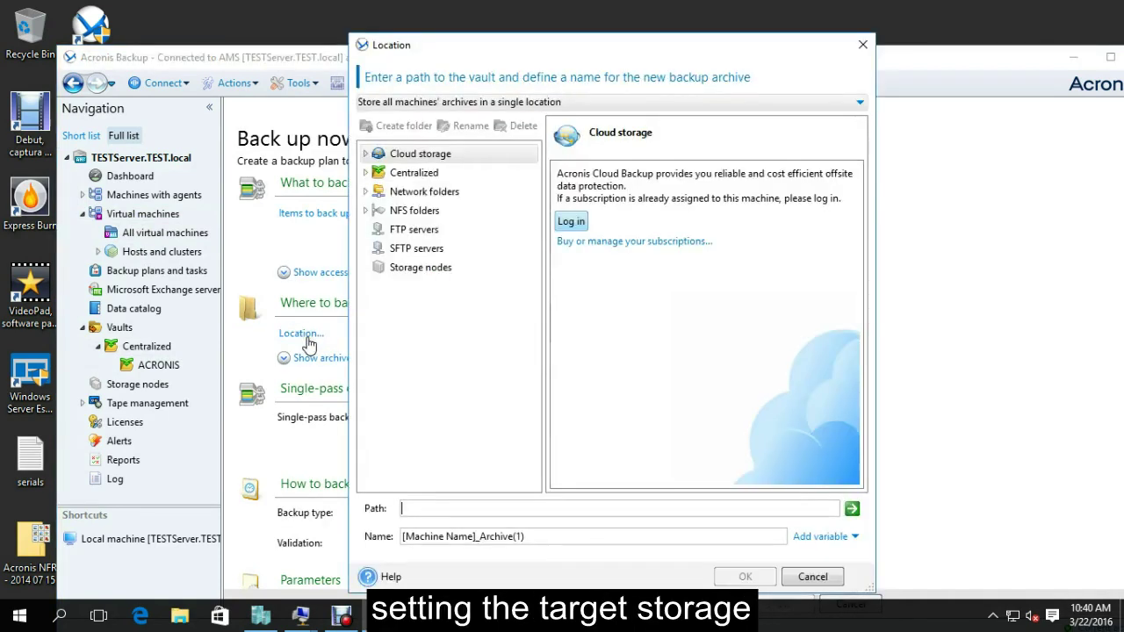
pyautogui.click(414, 174)
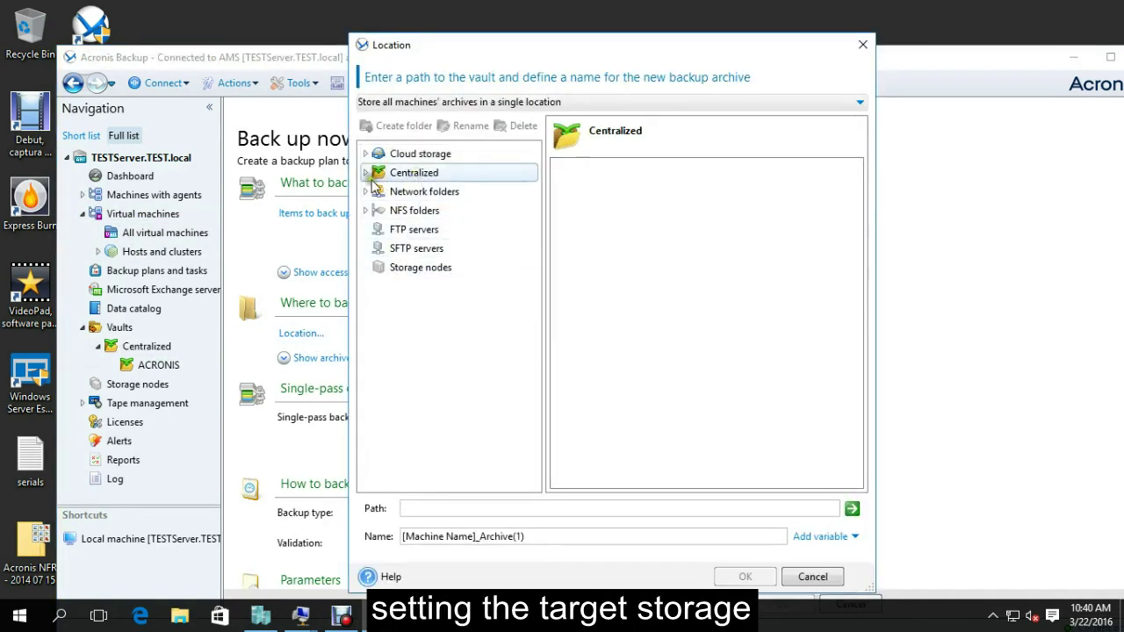
pyautogui.click(411, 193)
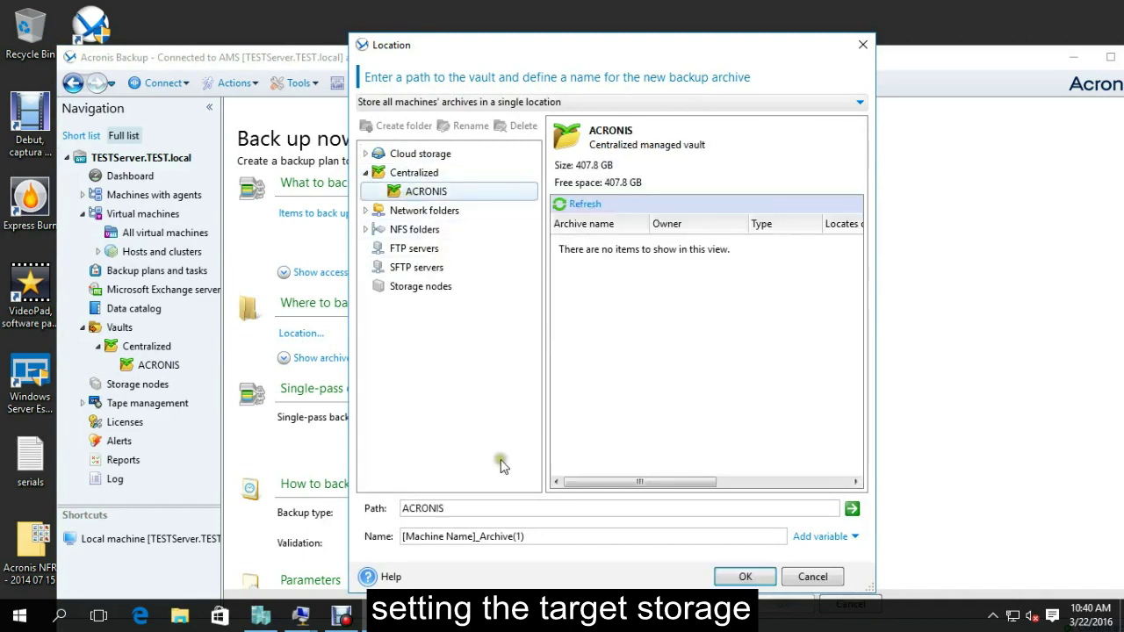
pyautogui.click(544, 535)
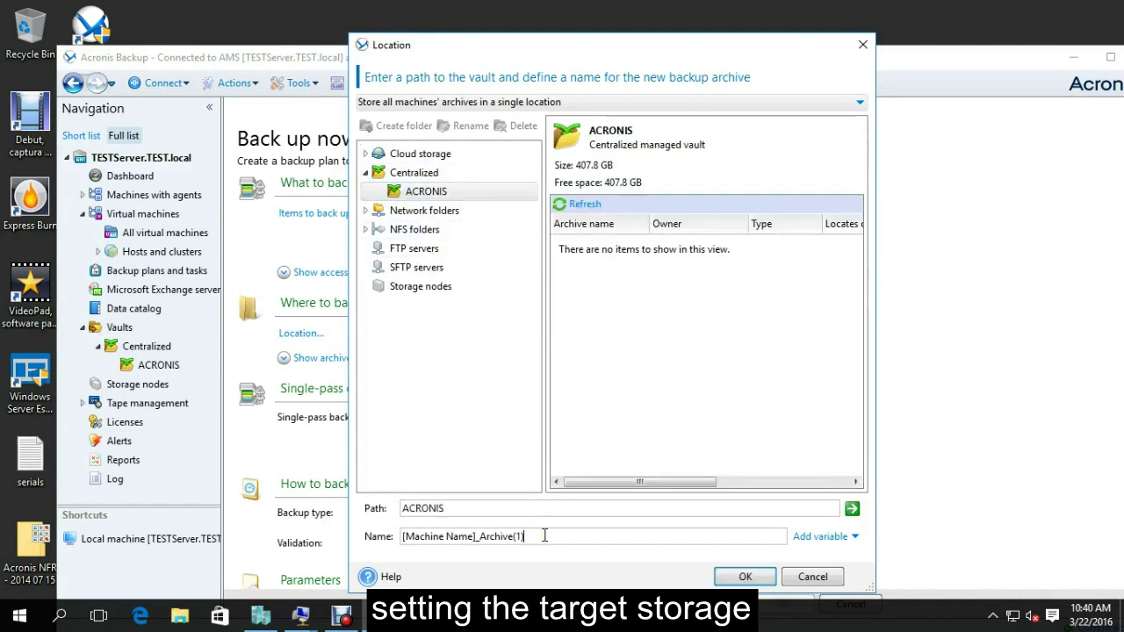
pyautogui.write('fedora')
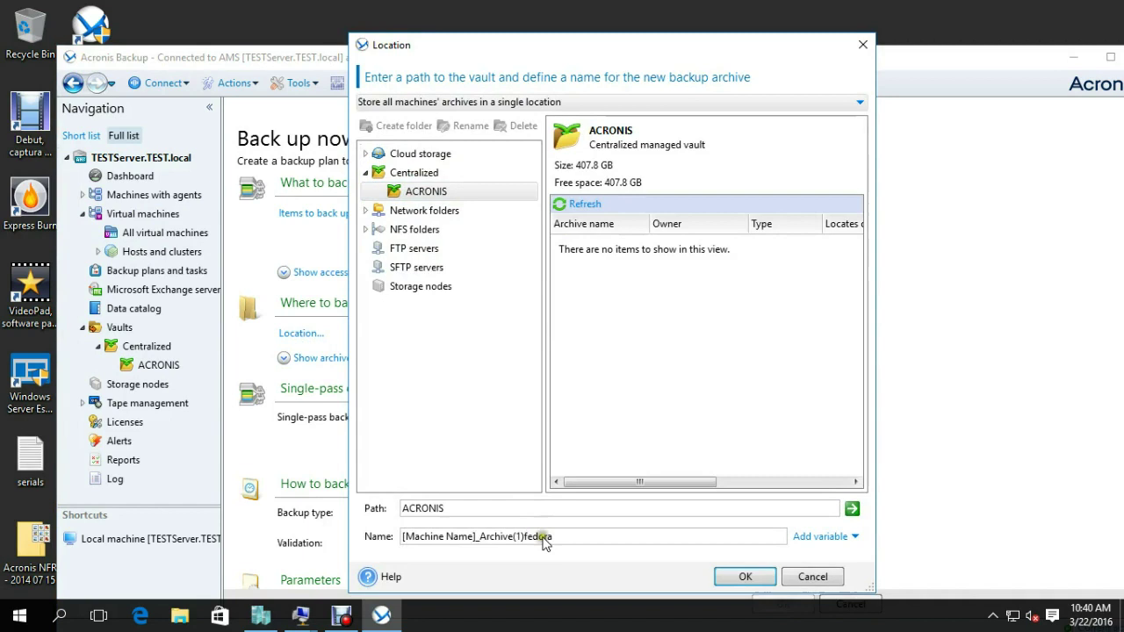
pyautogui.press('BackSpace')
pyautogui.write('FEDORA')
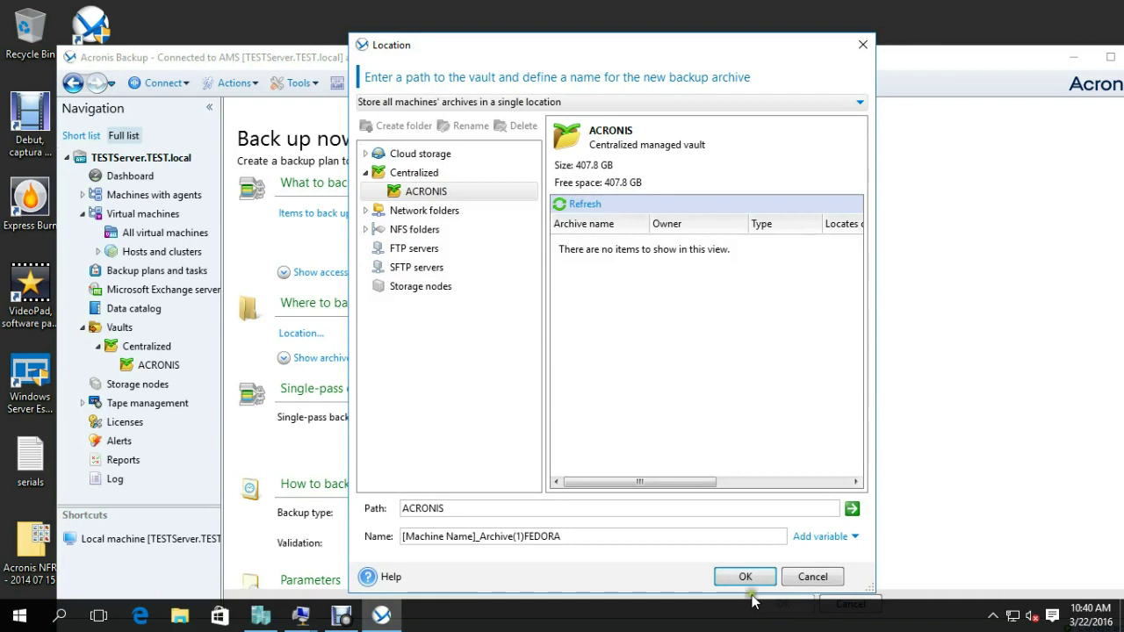
pyautogui.click(745, 578)
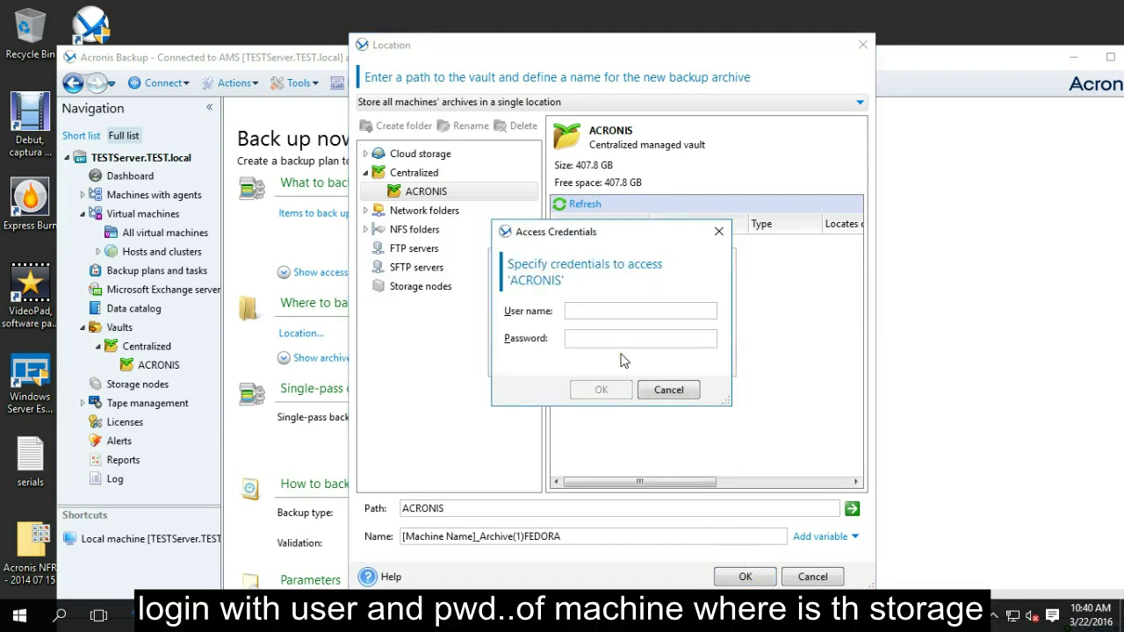
# Enter the vault account user name and password to access the ACRONIS vault.
pyautogui.click(620, 368)
pyautogui.click(632, 317)
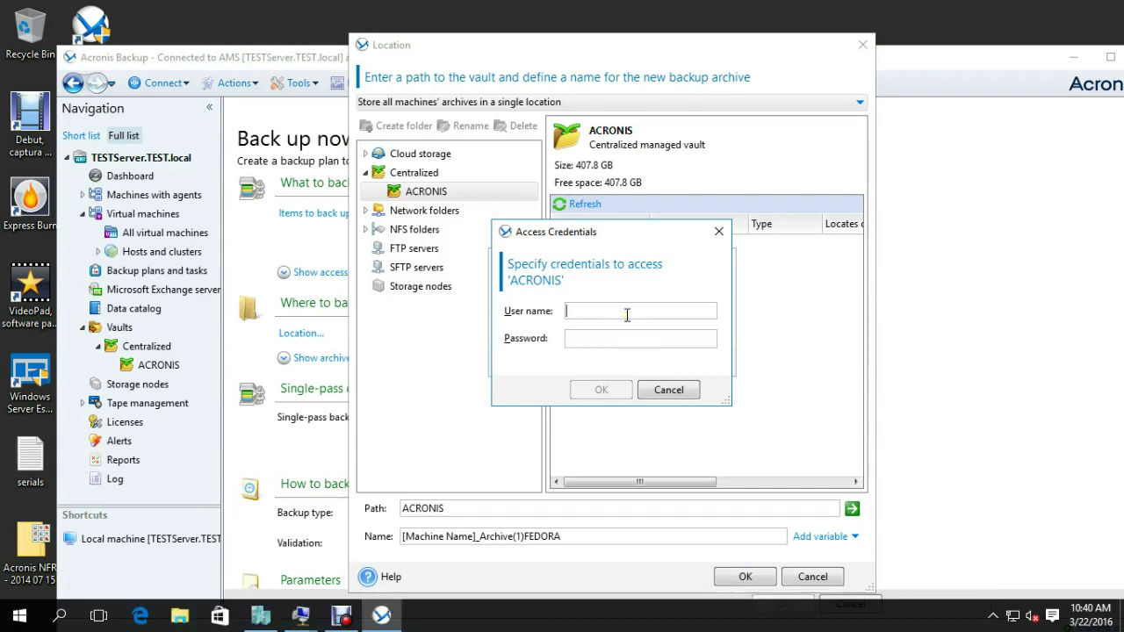
pyautogui.write('ADMI')
pyautogui.press('BackSpace')
pyautogui.press('BackSpace')
pyautogui.press('BackSpace')
pyautogui.press('BackSpace')
pyautogui.write('A')
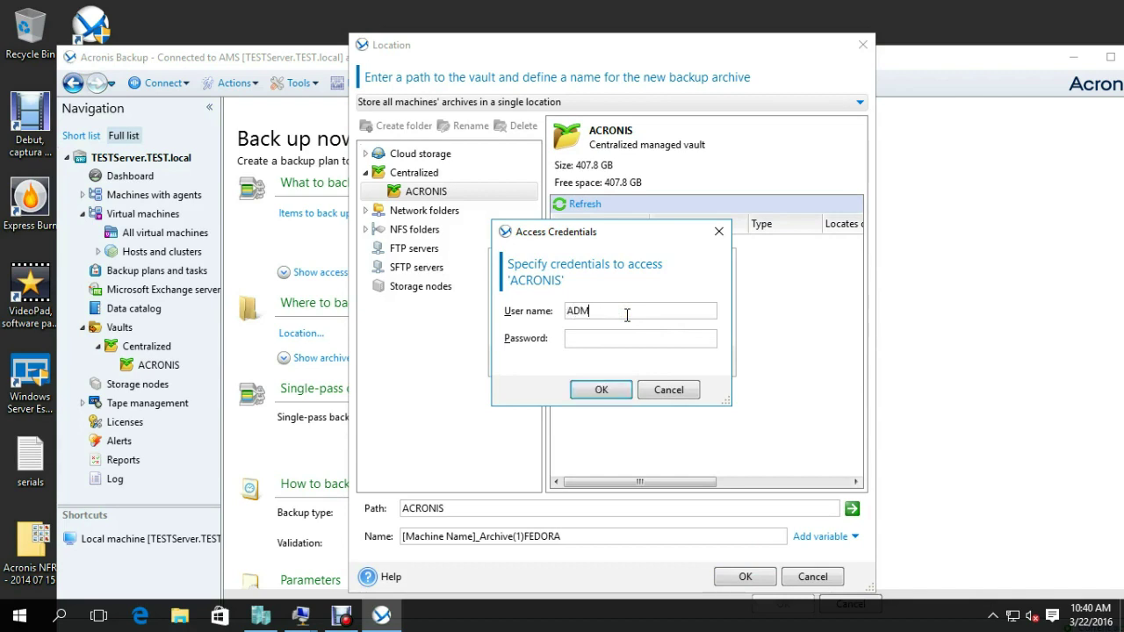
pyautogui.press('BackSpace')
pyautogui.press('BackSpace')
pyautogui.press('BackSpace')
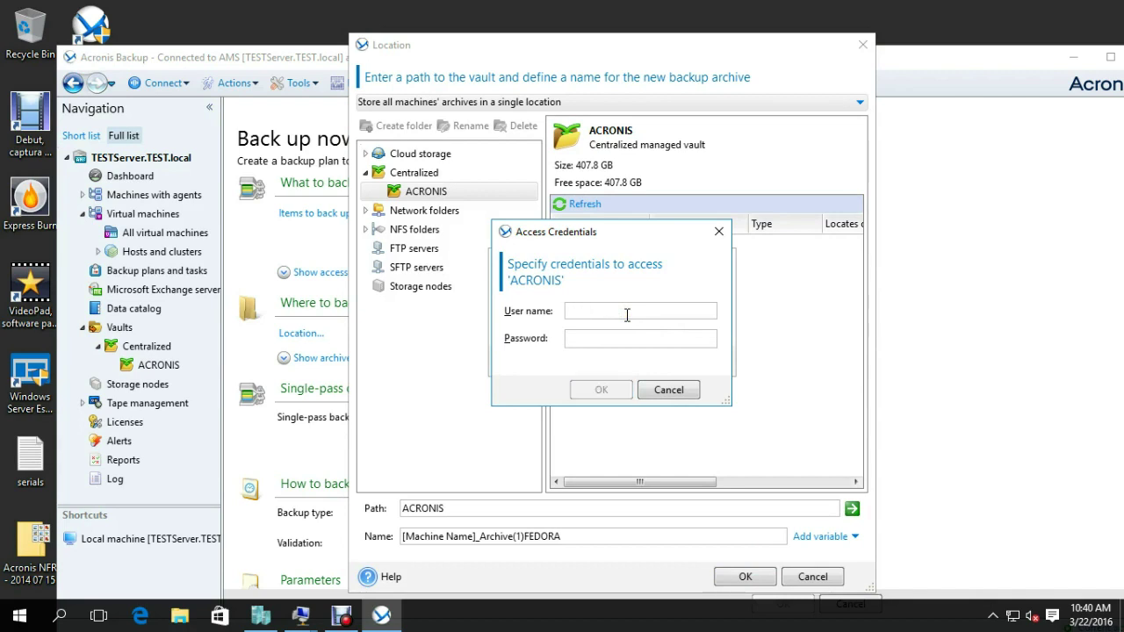
pyautogui.write('admin')
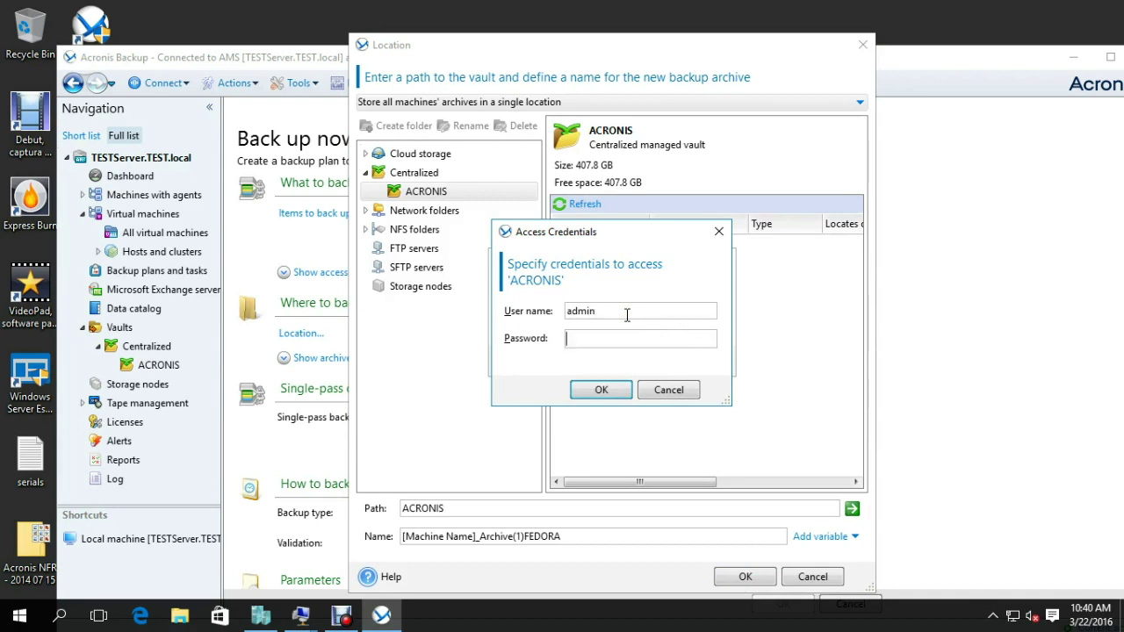
pyautogui.write('1')
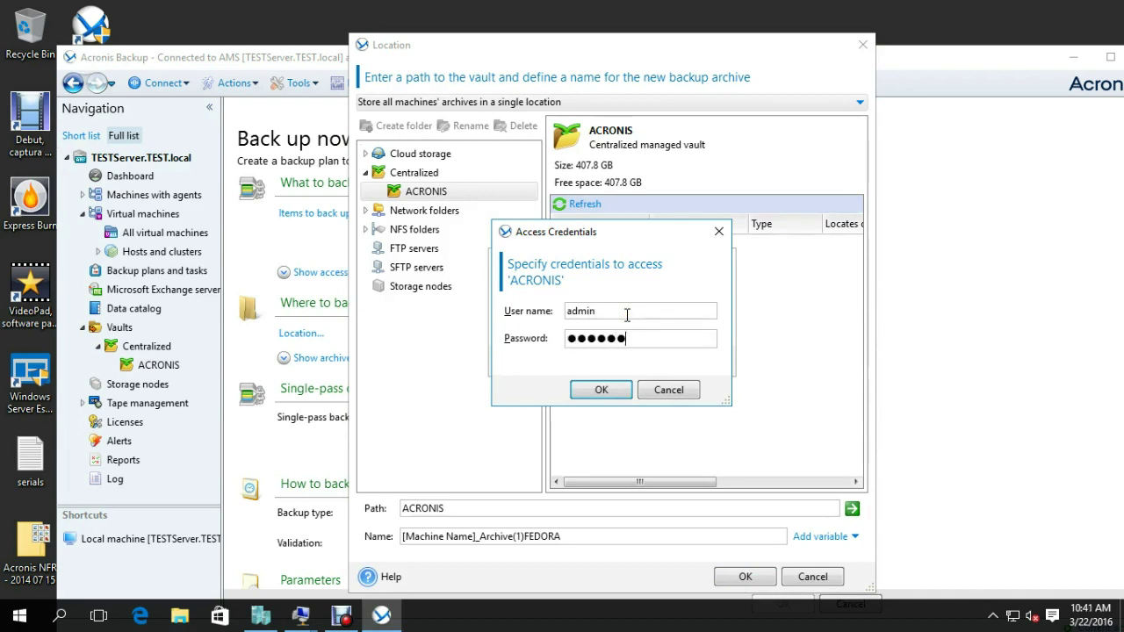
pyautogui.press('Return')
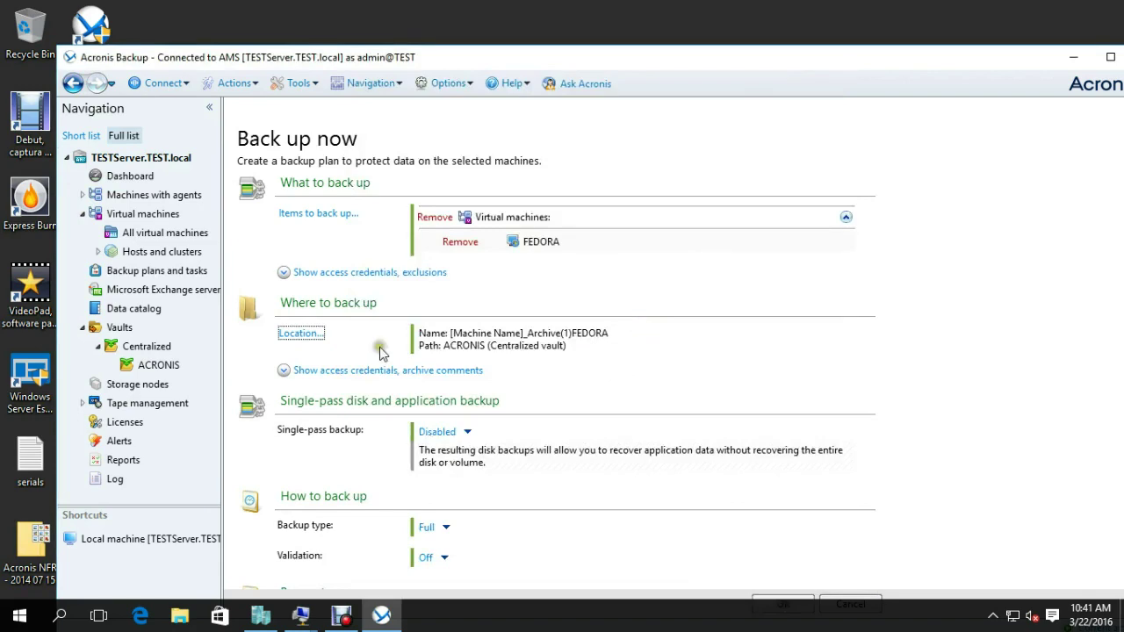
# Leave Single-pass backup at Disabled, enlarge the window, and launch the FEDORA backup plan.
pyautogui.scroll(-3, 340, 375)
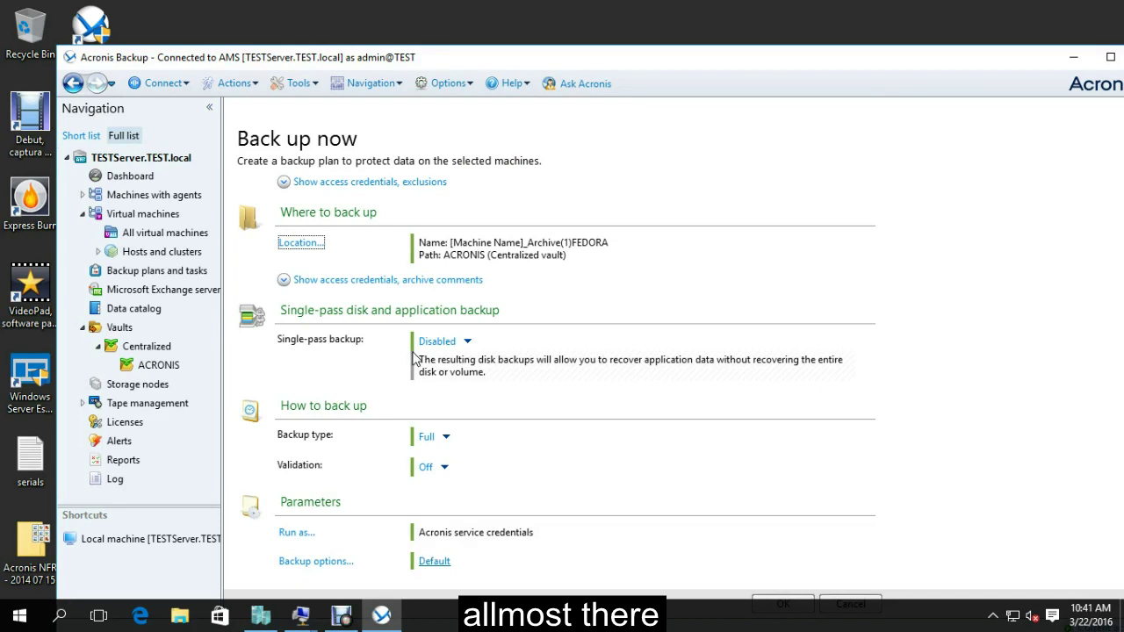
pyautogui.click(466, 344)
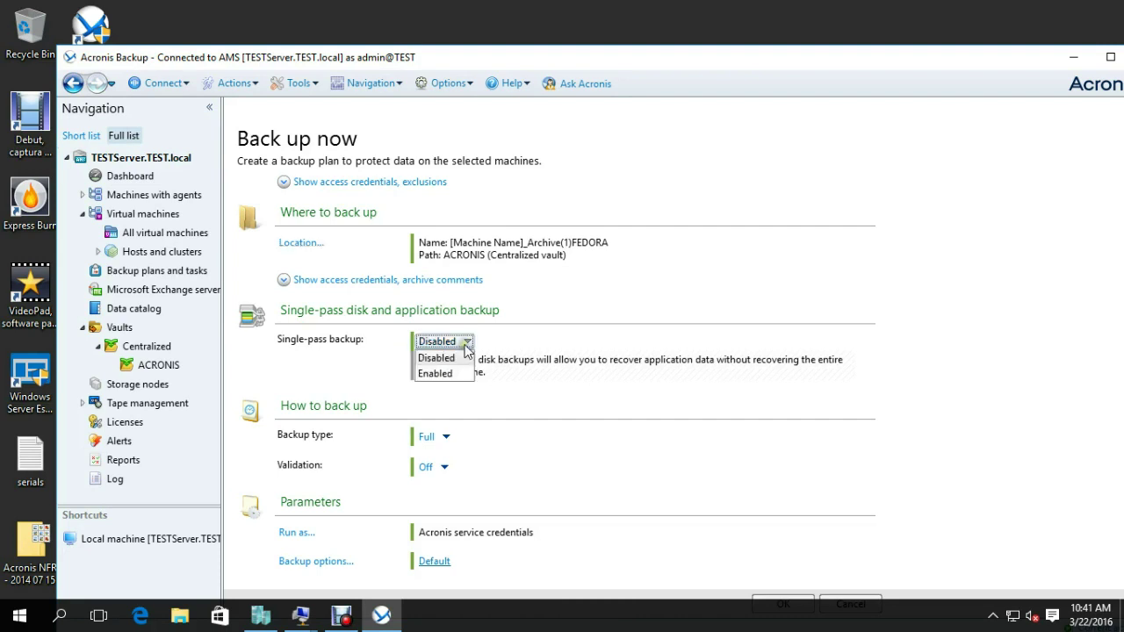
pyautogui.click(528, 330)
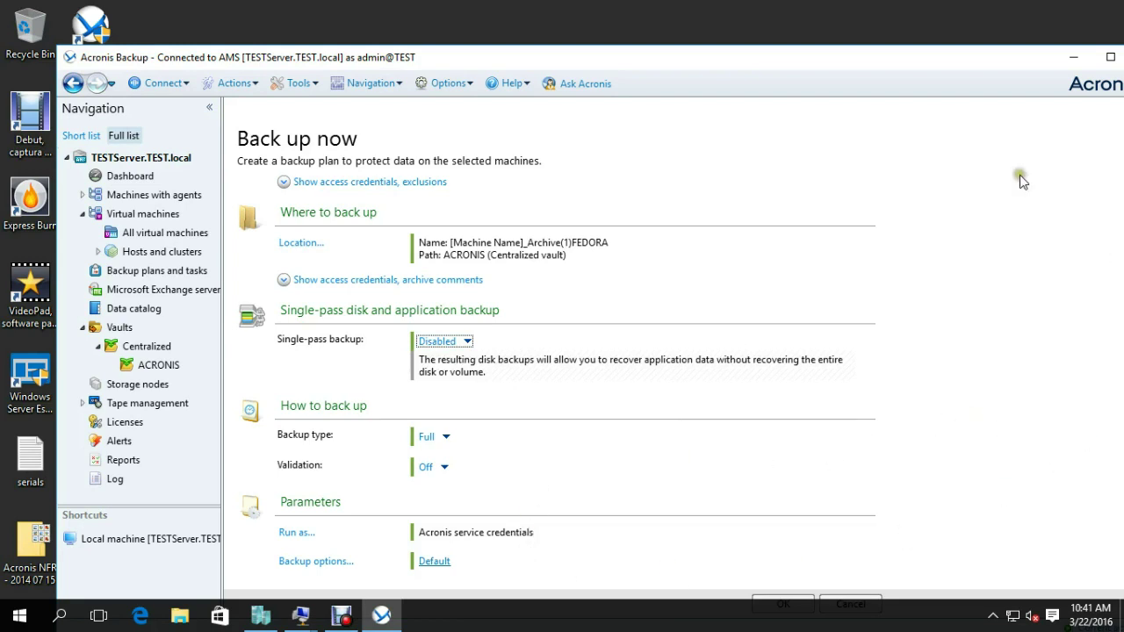
pyautogui.moveTo(878, 47); pyautogui.dragTo(895, 13)
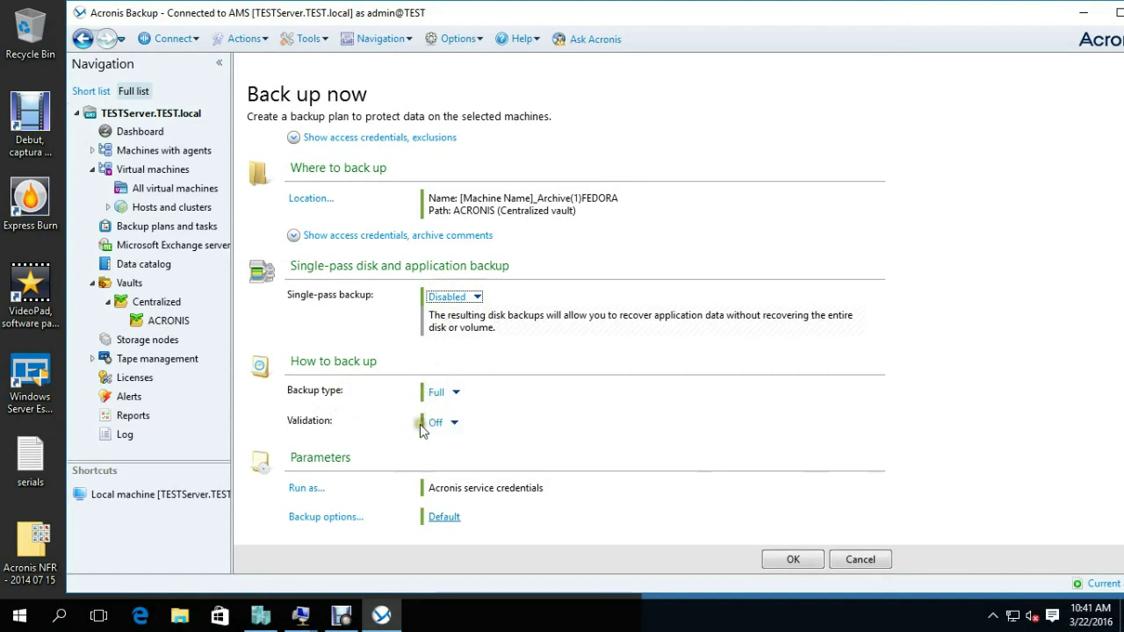
pyautogui.click(780, 559)
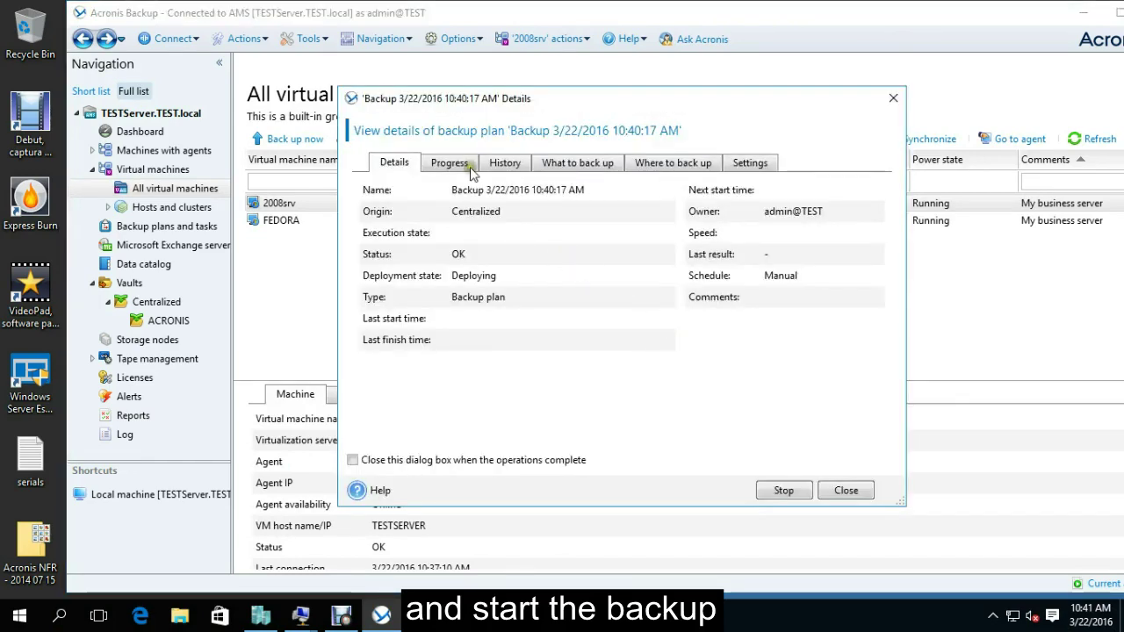
# Show the Progress tab of plan 'Backup 3/22/2016 10:40:17 AM' and move its Details dialog aside.
pyautogui.click(448, 163)
pyautogui.moveTo(595, 100); pyautogui.dragTo(691, 87)
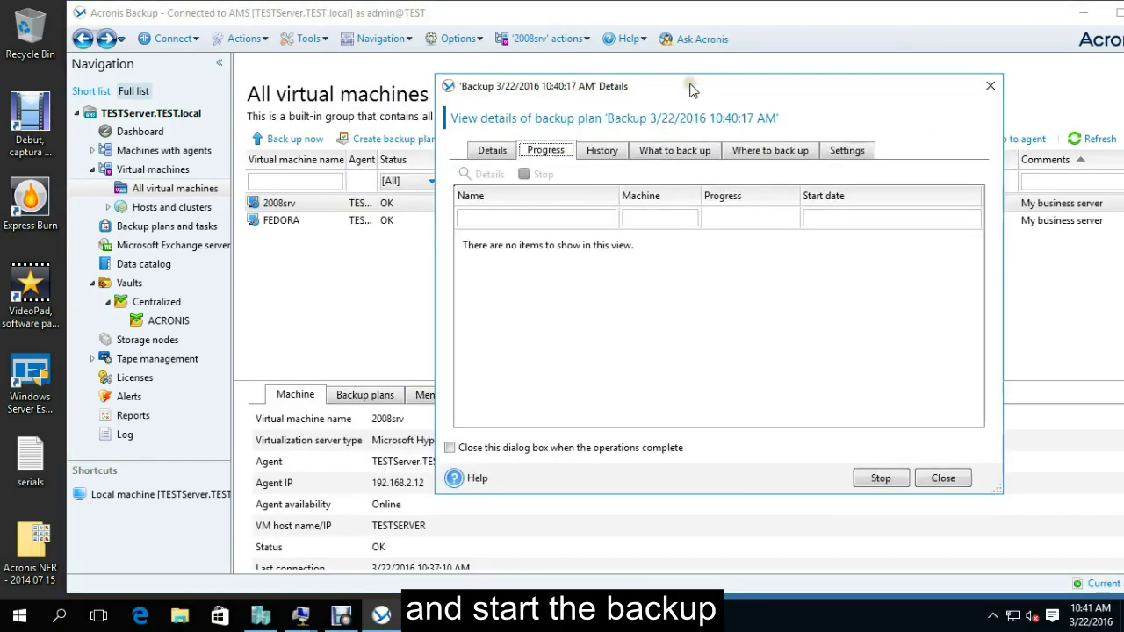